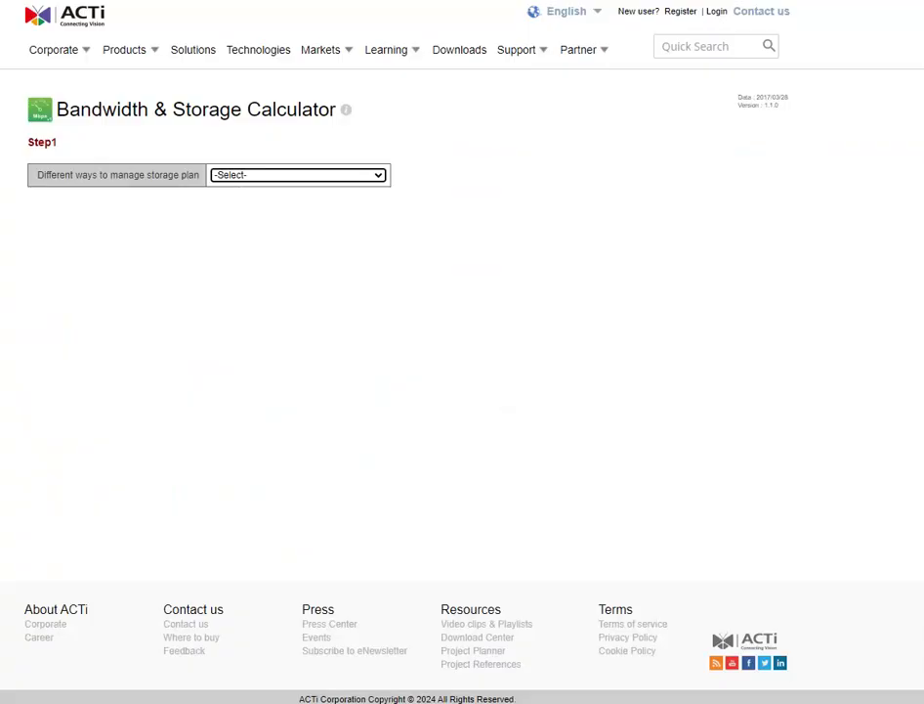
- Choose the storage plan "How much storage space is needed?" and keep stored videos for 30 days
{"action": "left_click", "coordinate": [306, 179]}
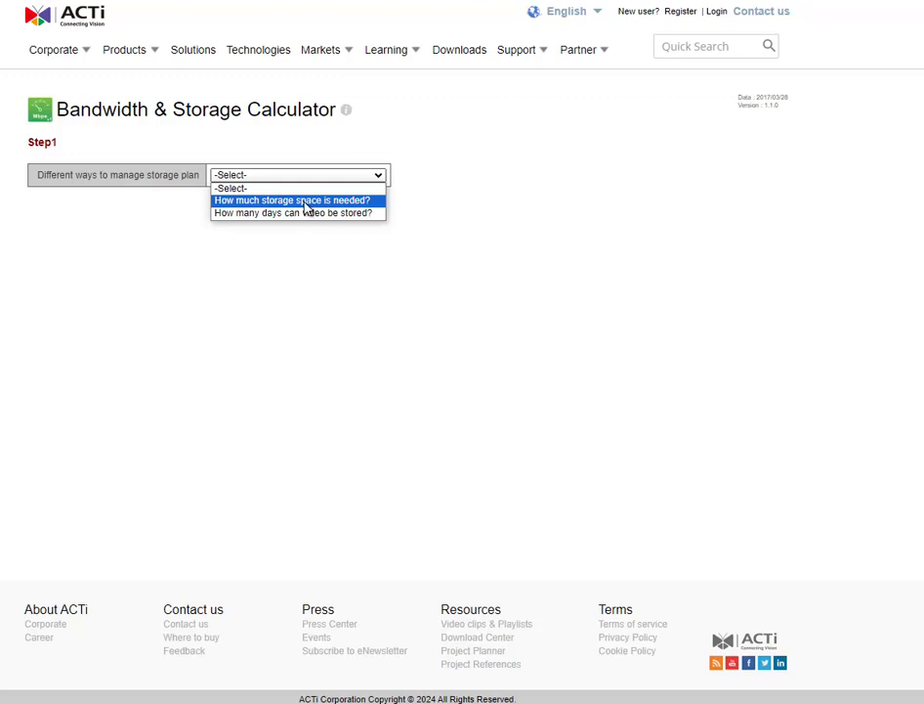
{"action": "left_click", "coordinate": [304, 201]}
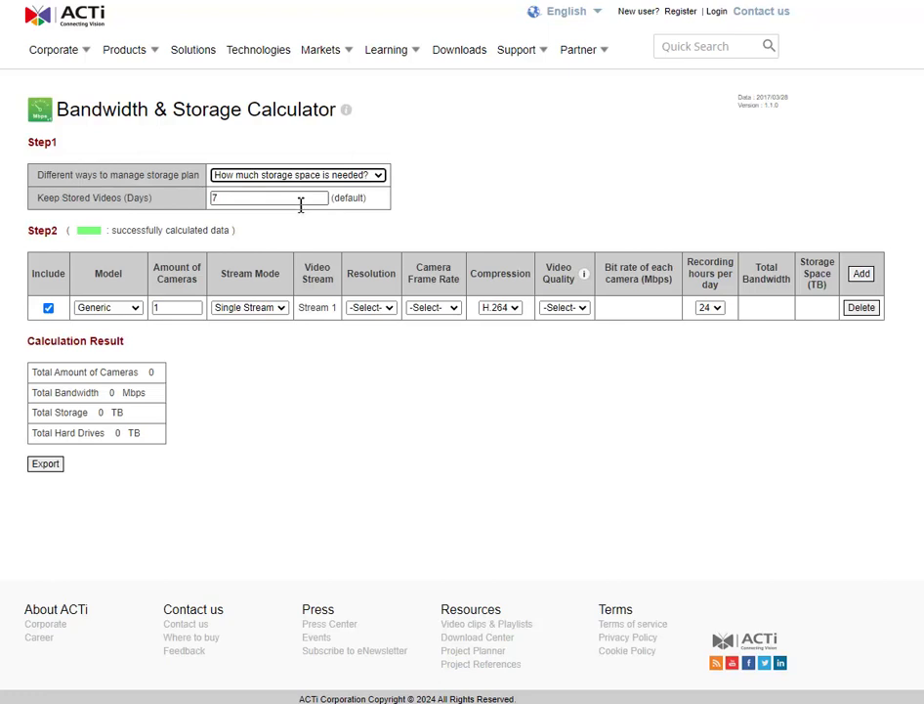
{"action": "left_click_drag", "start_coordinate": [272, 202], "coordinate": [193, 200]}
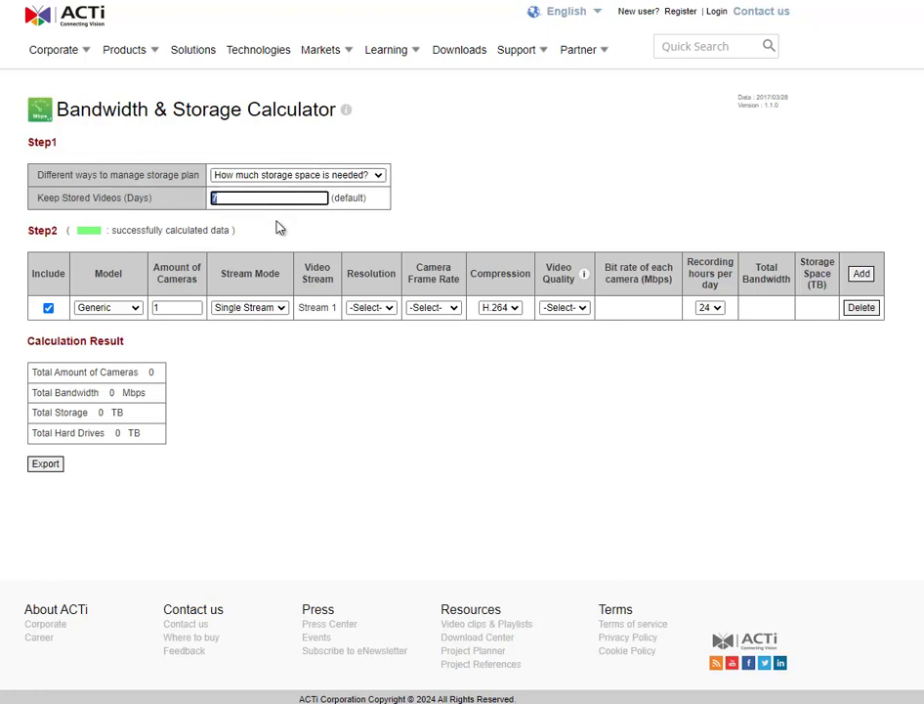
{"action": "type", "text": "30"}
{"action": "left_click", "coordinate": [464, 202]}
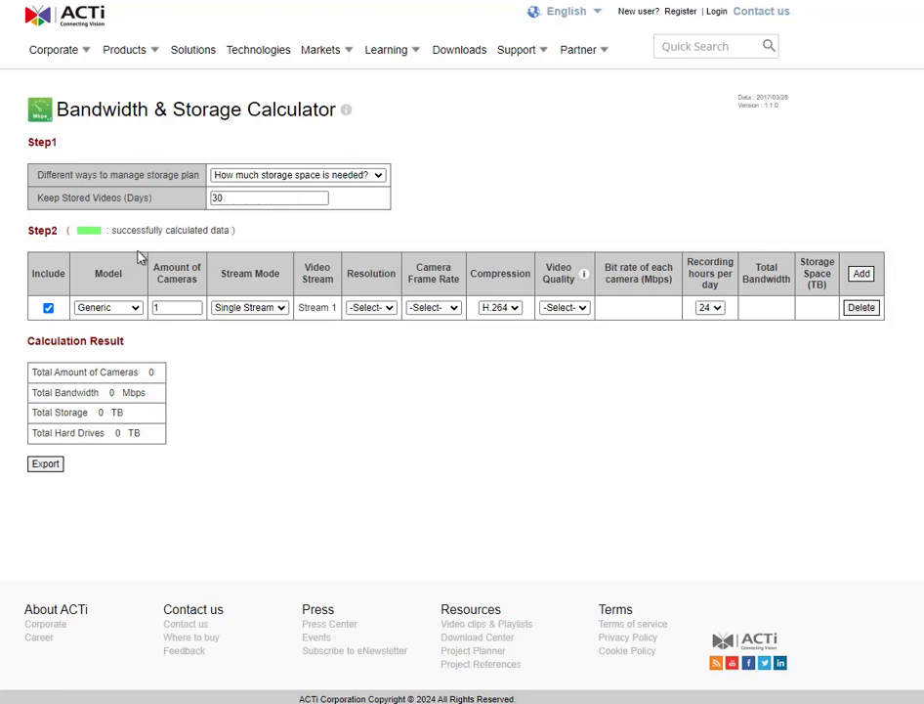
- Configure the camera row with the Generic model, 10 cameras and Dual Stream mode
{"action": "left_click", "coordinate": [93, 310]}
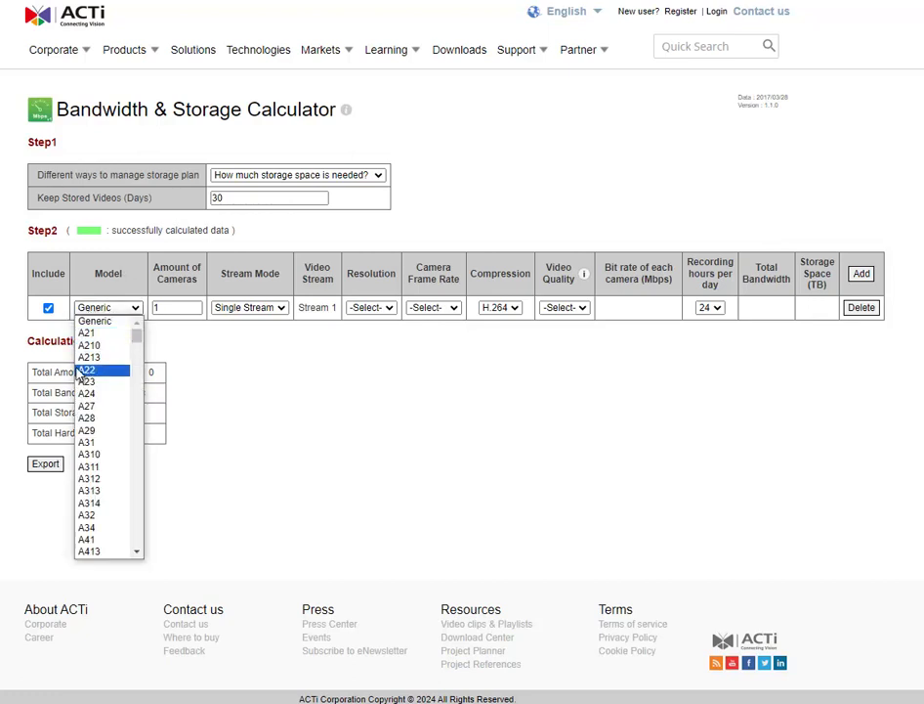
{"action": "left_click", "coordinate": [90, 322]}
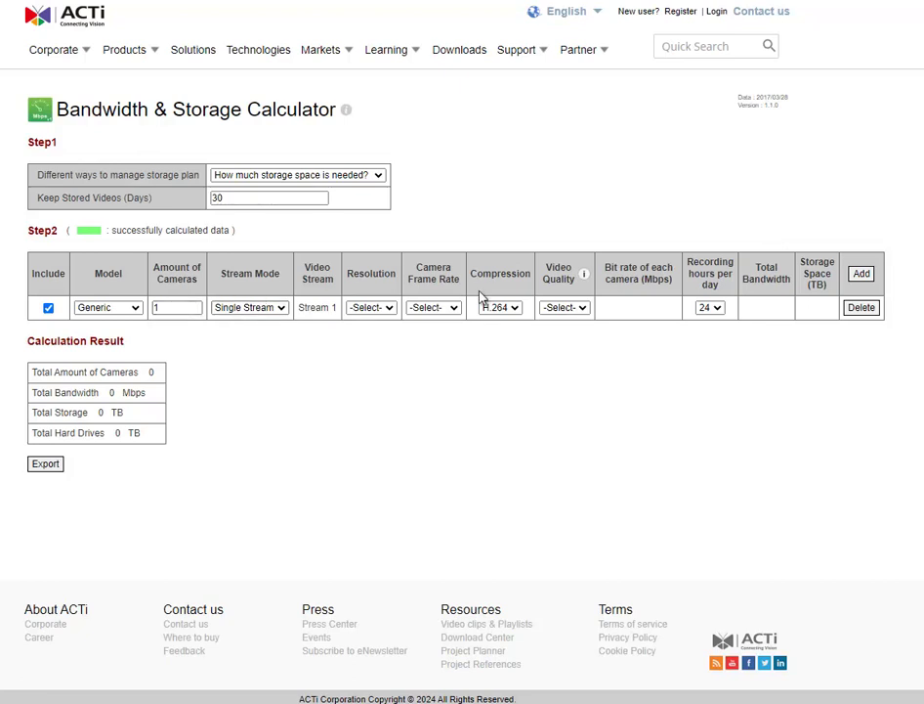
{"action": "left_click", "coordinate": [173, 309]}
{"action": "type", "text": "0"}
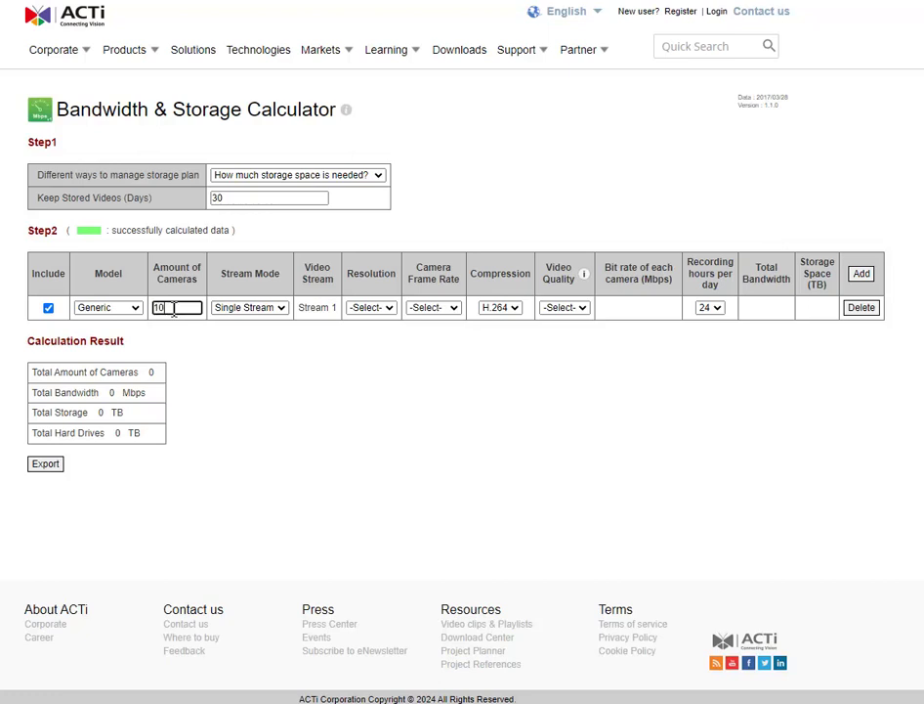
{"action": "left_click", "coordinate": [239, 309]}
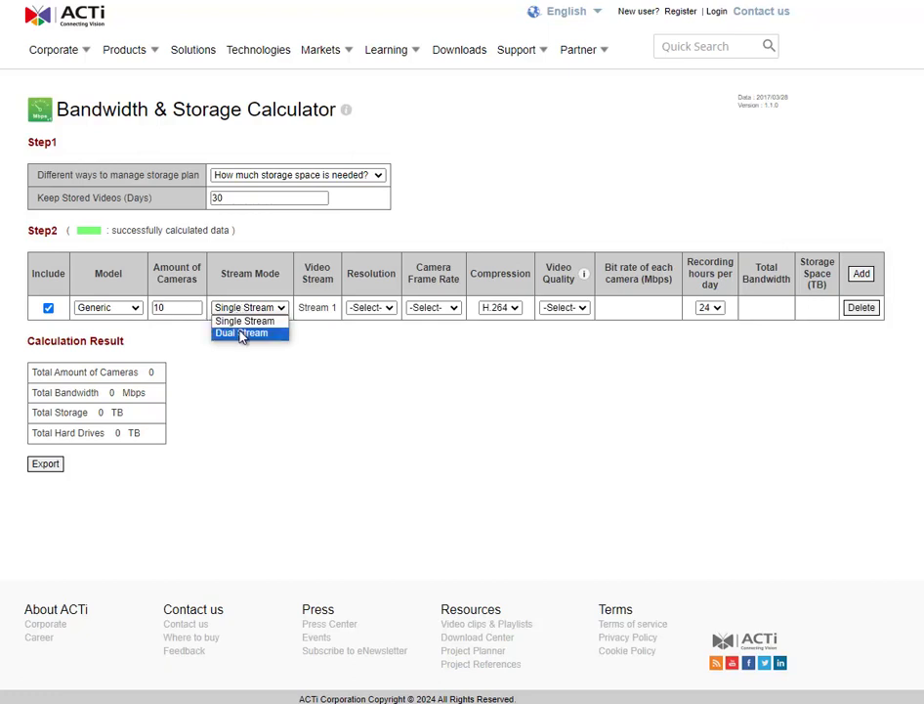
{"action": "left_click", "coordinate": [243, 334]}
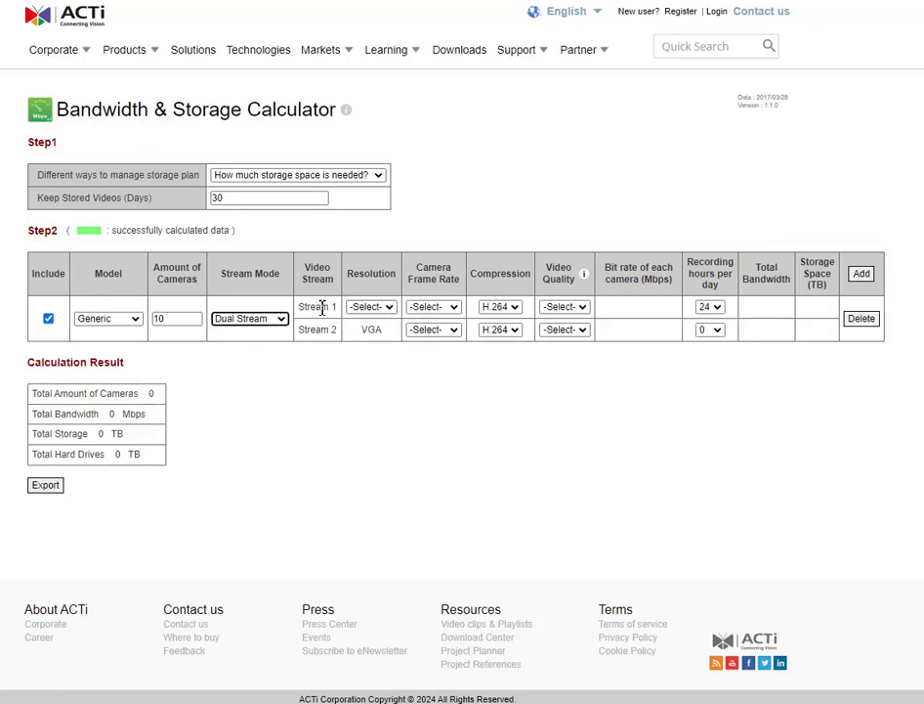
- Set Stream 1's resolution to 4MP and the camera frame rate of both streams to 30fps
{"action": "left_click", "coordinate": [369, 309]}
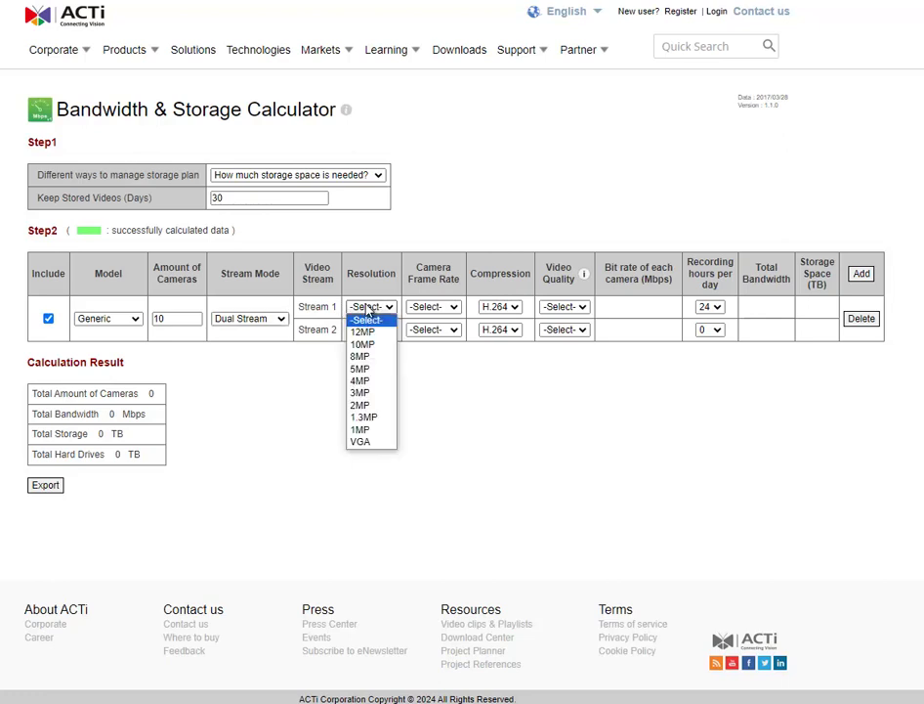
{"action": "left_click", "coordinate": [360, 380]}
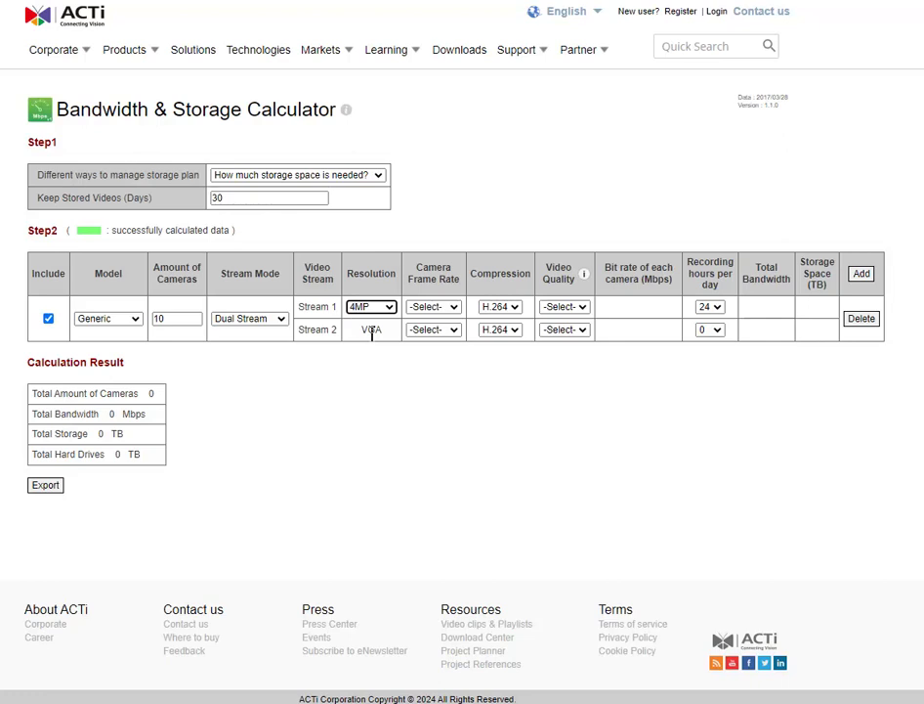
{"action": "left_click", "coordinate": [434, 309]}
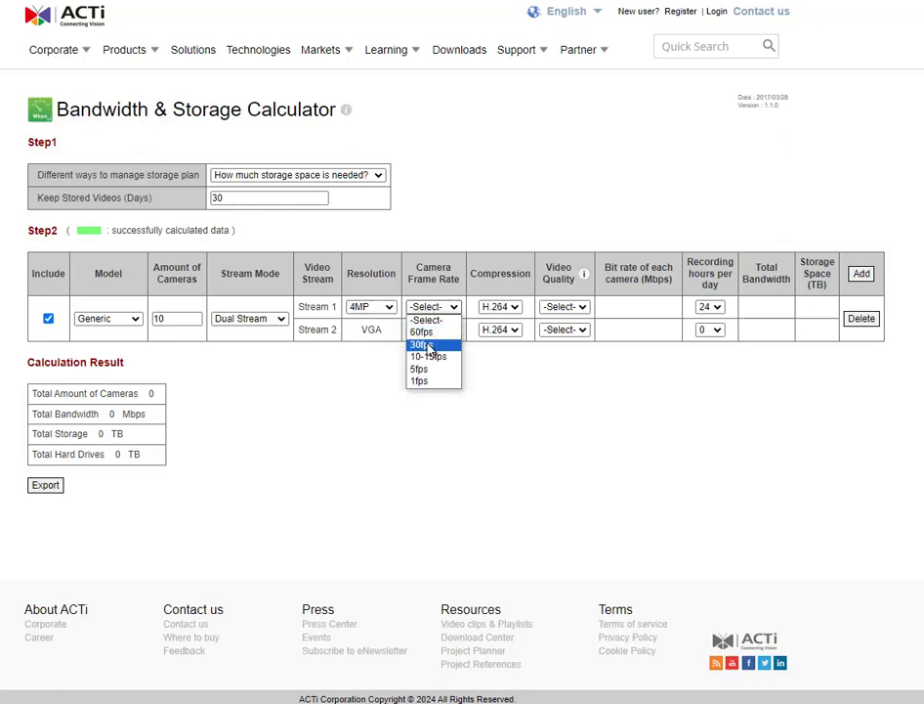
{"action": "left_click", "coordinate": [422, 333]}
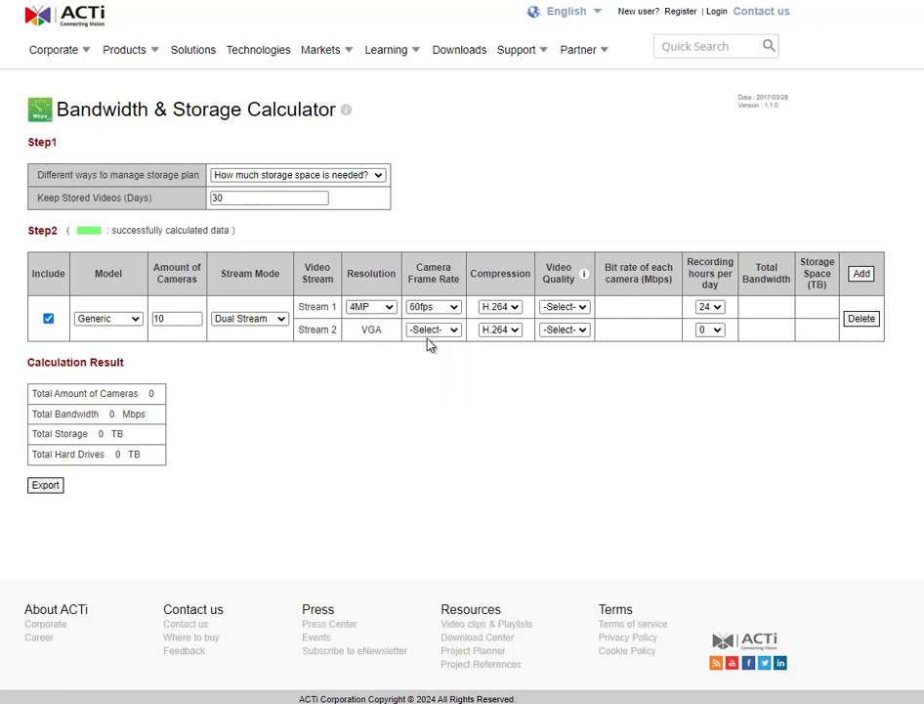
{"action": "left_click", "coordinate": [433, 307]}
{"action": "left_click", "coordinate": [439, 344]}
{"action": "left_click", "coordinate": [440, 332]}
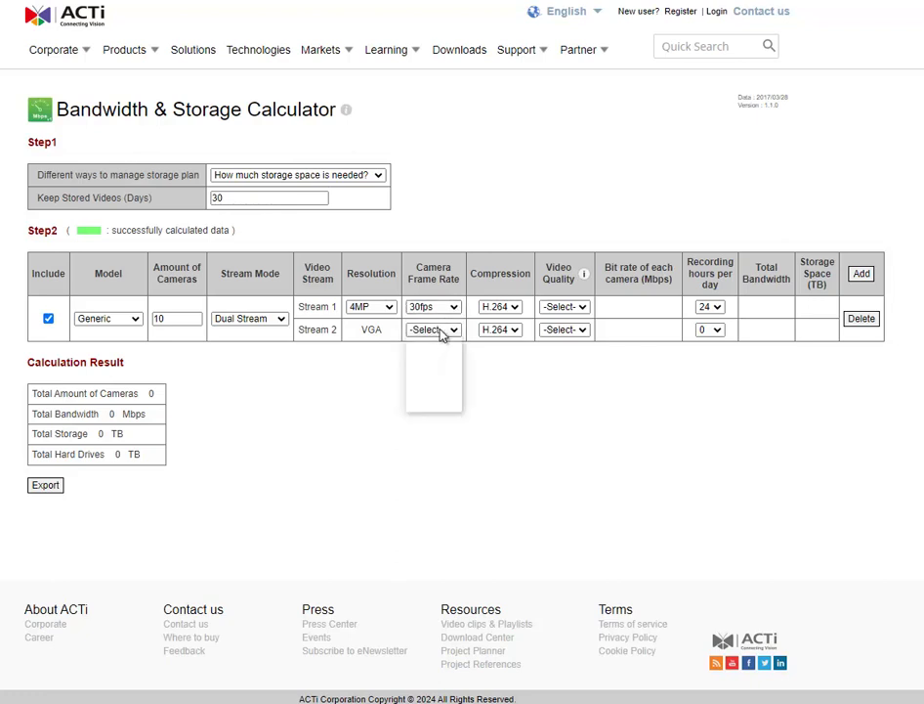
{"action": "left_click", "coordinate": [437, 369]}
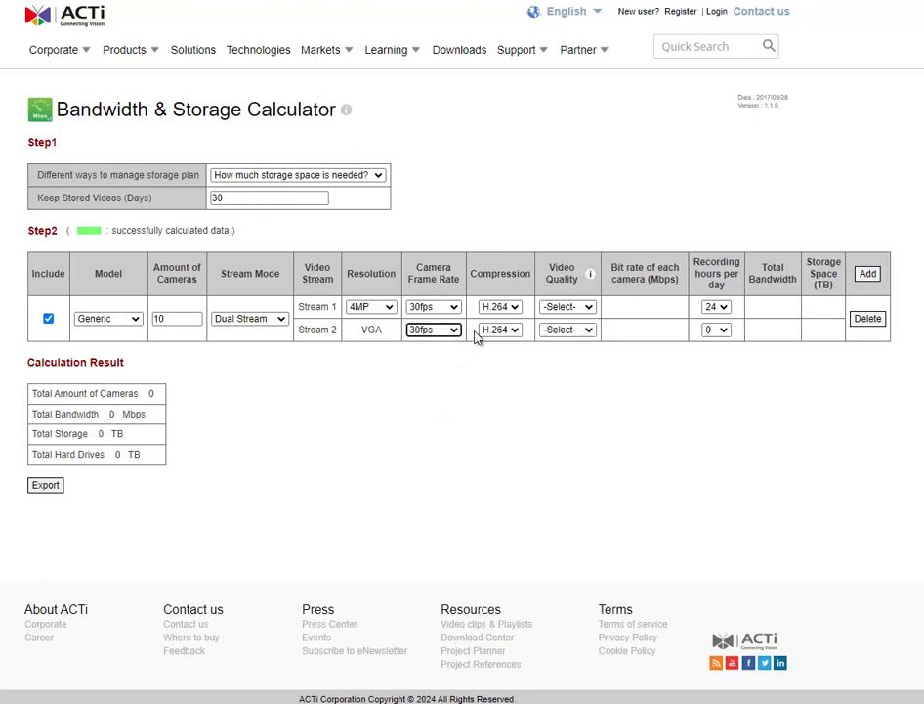
- Set the compression of Stream 1 and Stream 2 to H.265
{"action": "left_click", "coordinate": [508, 307]}
{"action": "left_click", "coordinate": [509, 331]}
{"action": "left_click", "coordinate": [511, 333]}
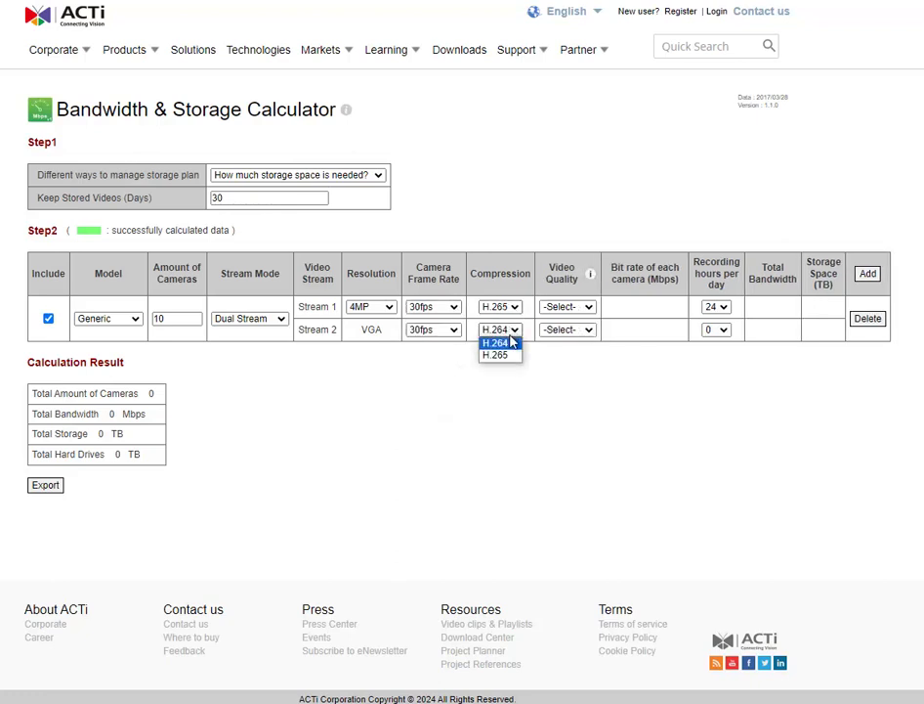
{"action": "left_click", "coordinate": [511, 352]}
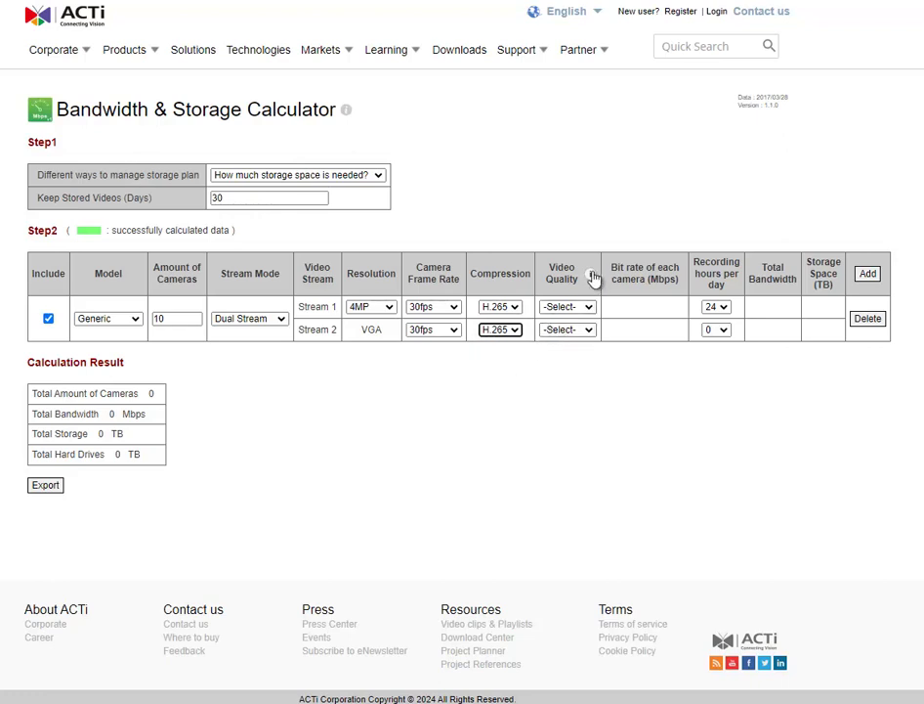
- Compare Good and Excellent video quality on Stream 1, and set both streams to Good
{"action": "left_click", "coordinate": [586, 306]}
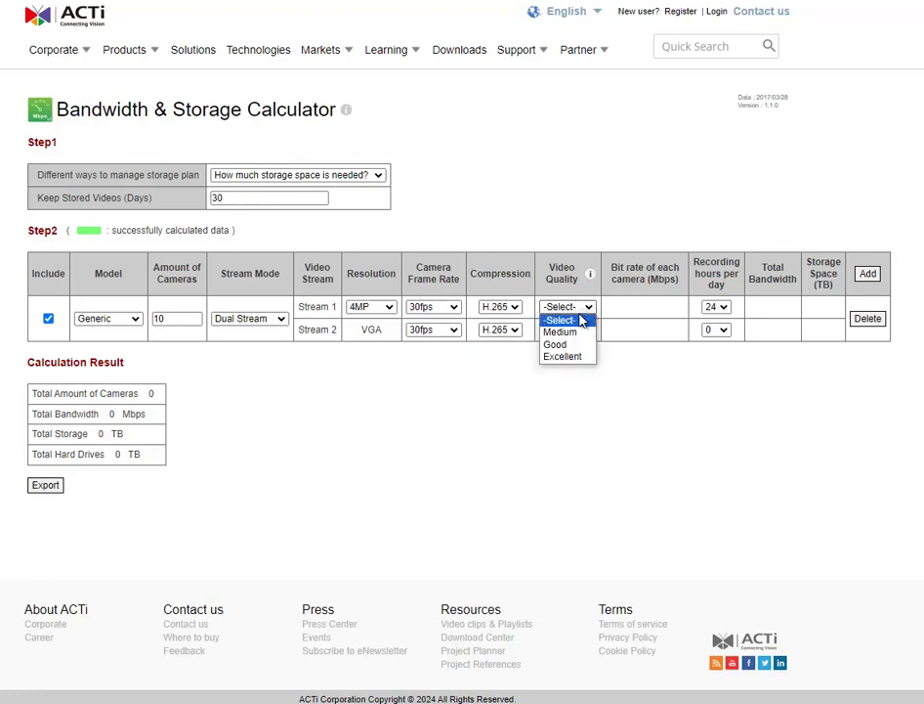
{"action": "left_click", "coordinate": [557, 344]}
{"action": "left_click", "coordinate": [571, 307]}
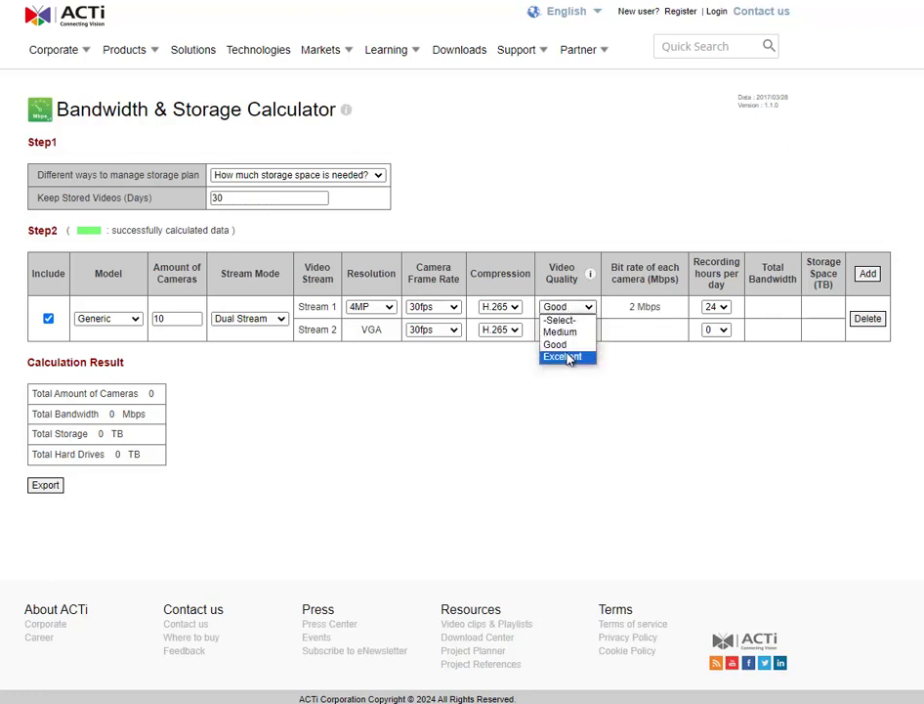
{"action": "left_click", "coordinate": [571, 355]}
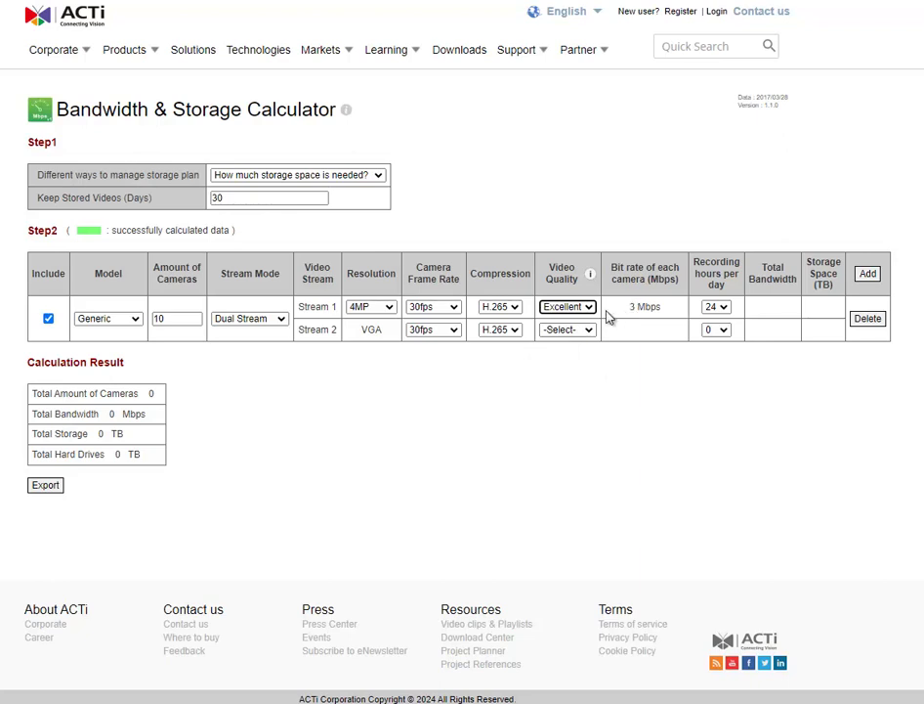
{"action": "left_click", "coordinate": [577, 308]}
{"action": "left_click", "coordinate": [564, 345]}
{"action": "left_click", "coordinate": [336, 380]}
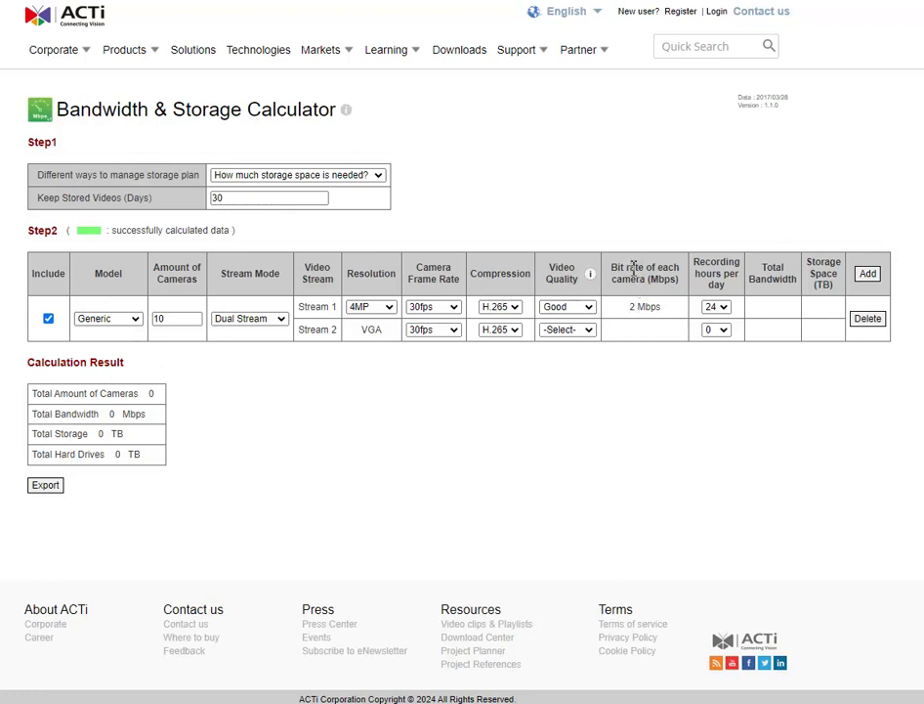
{"action": "left_click", "coordinate": [580, 330]}
{"action": "left_click", "coordinate": [563, 355]}
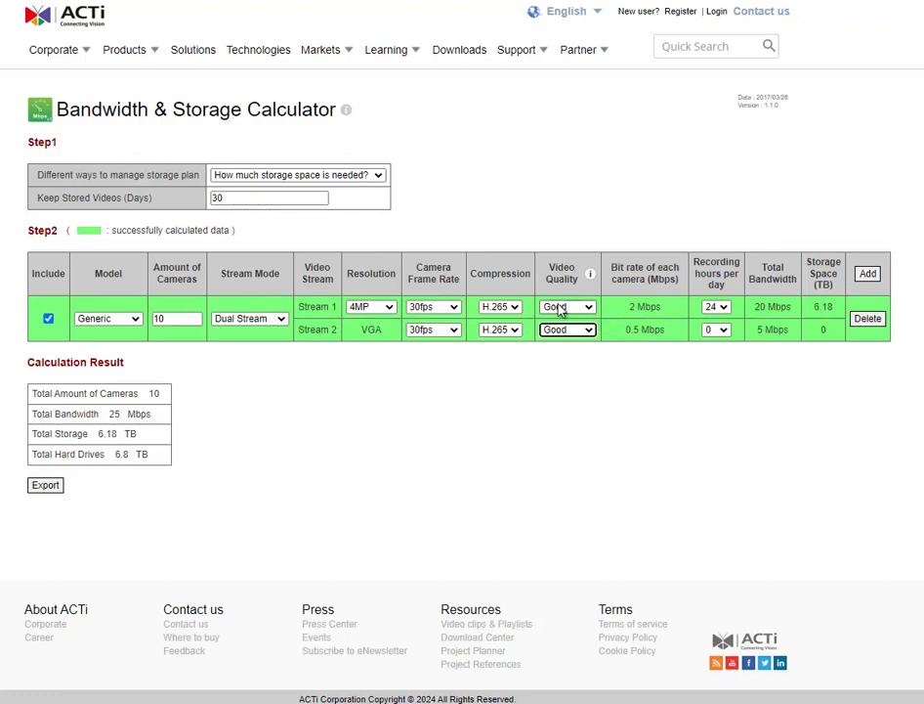
- Set the video quality of Stream 1 and Stream 2 to Excellent
{"action": "left_click", "coordinate": [576, 307]}
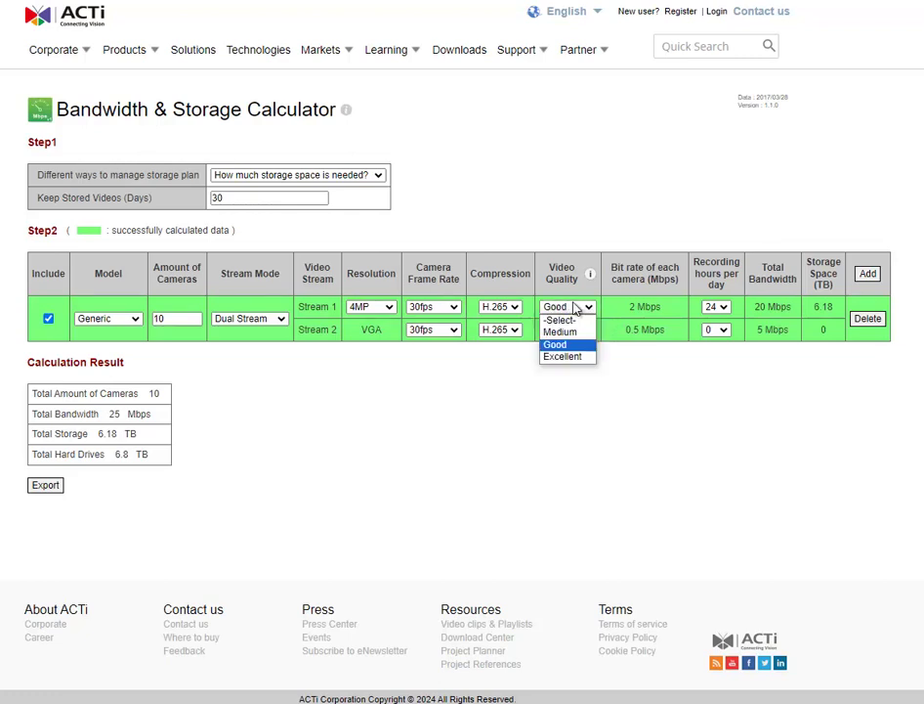
{"action": "left_click", "coordinate": [559, 356]}
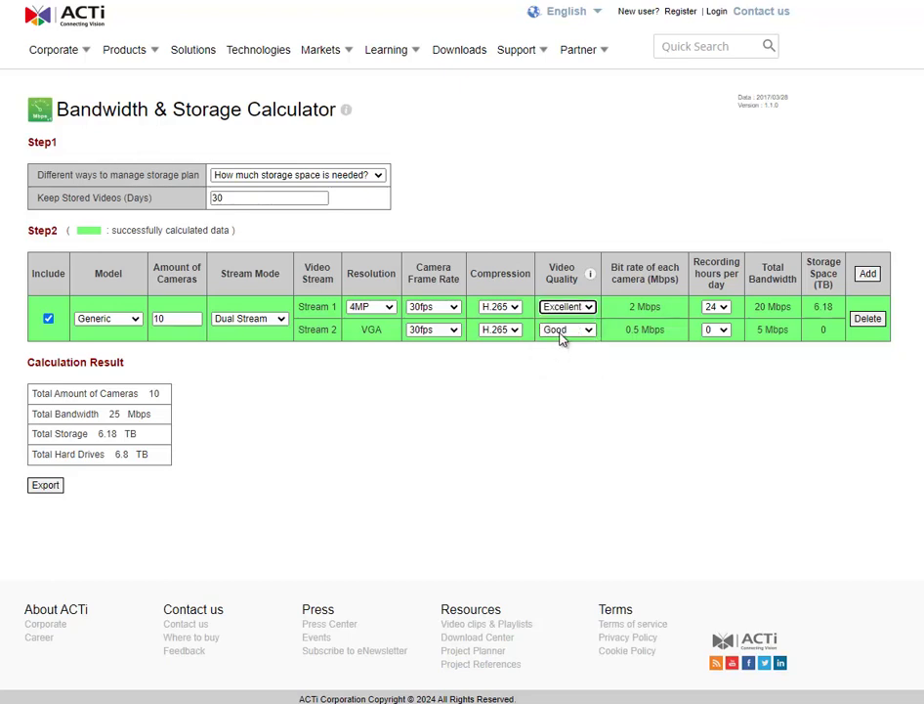
{"action": "left_click", "coordinate": [563, 331]}
{"action": "left_click", "coordinate": [562, 369]}
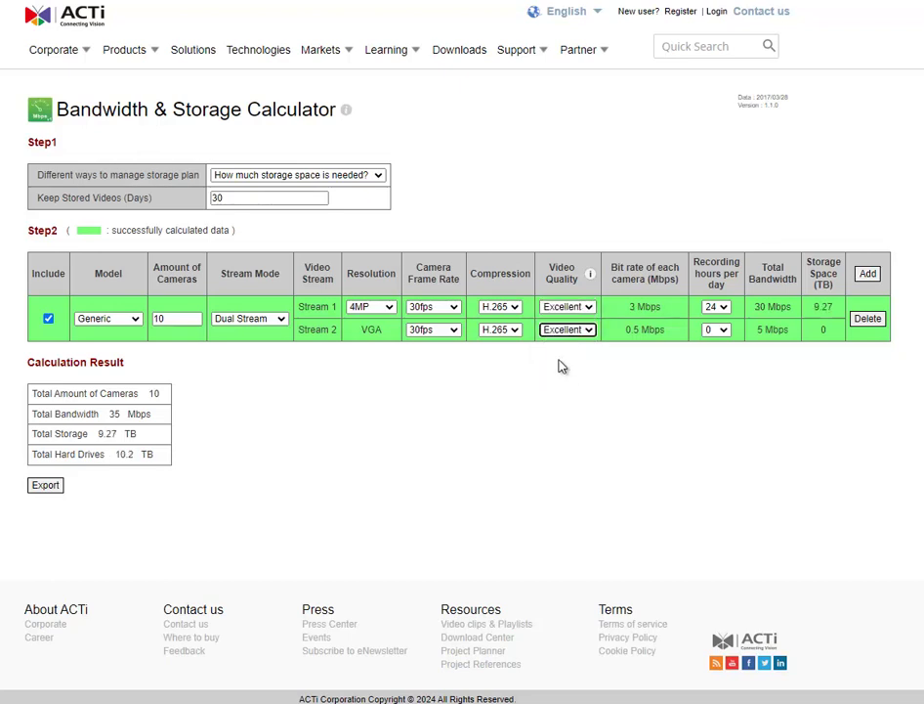
- Examine the video quality sample images and the bit rate of each camera for both streams
{"action": "left_click", "coordinate": [590, 278]}
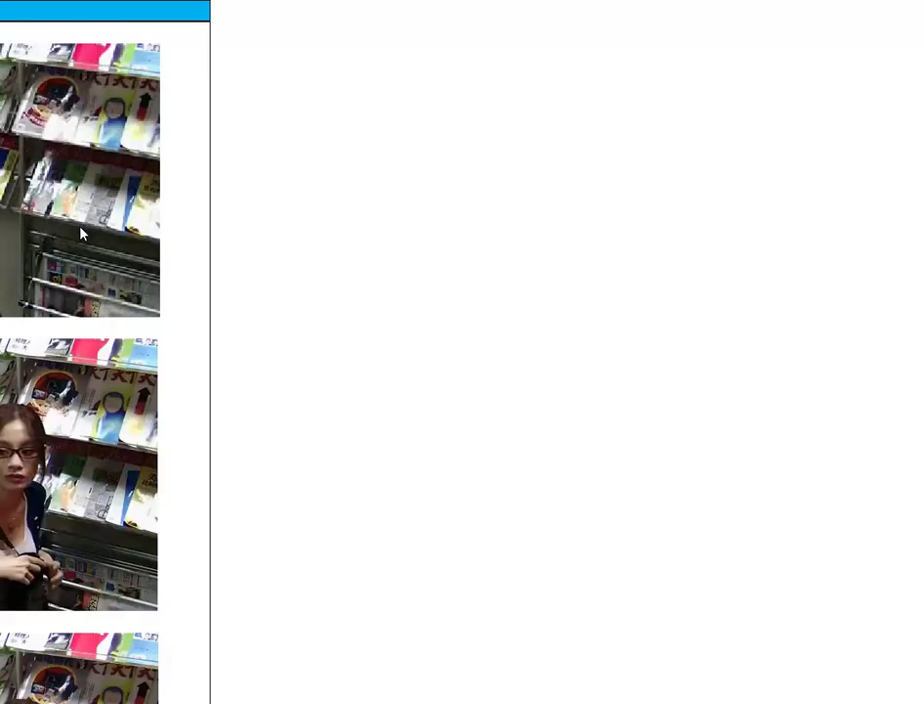
{"action": "scroll", "coordinate": [83, 232], "scroll_direction": "down", "scroll_amount": 3}
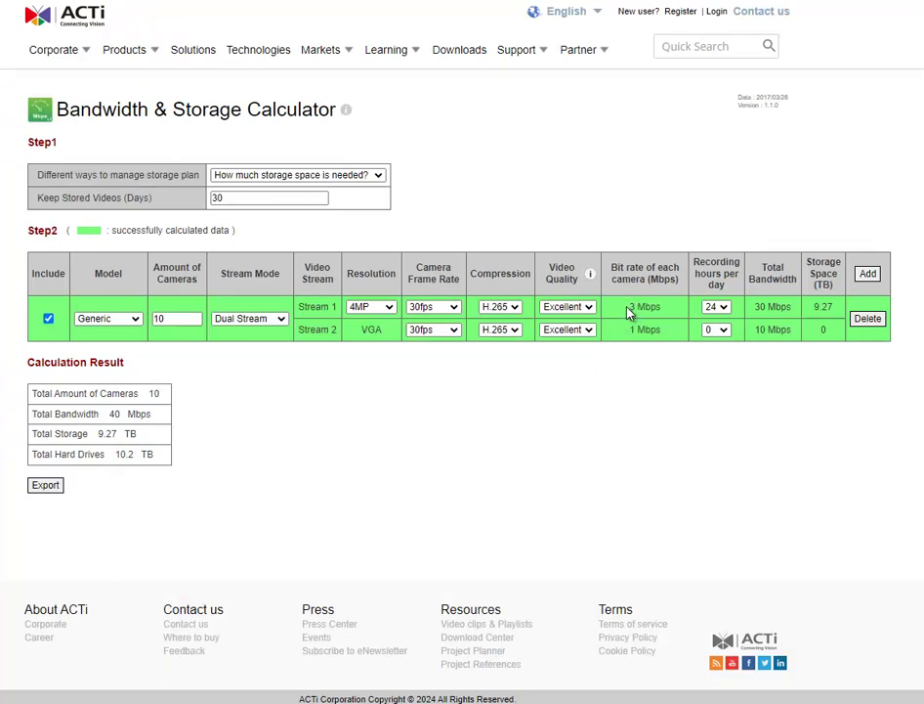
{"action": "left_click_drag", "start_coordinate": [631, 308], "coordinate": [666, 313]}
{"action": "left_click", "coordinate": [639, 329]}
- Try 12 recording hours per day for Stream 1 and set it back to 24
{"action": "left_click", "coordinate": [720, 309]}
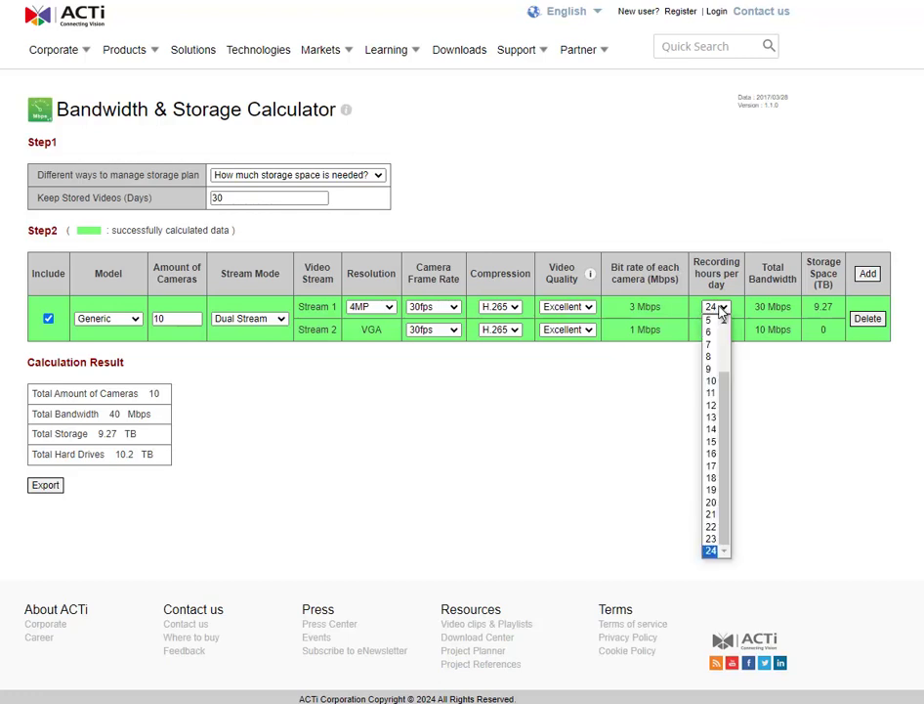
{"action": "left_click", "coordinate": [710, 404]}
{"action": "left_click", "coordinate": [717, 309]}
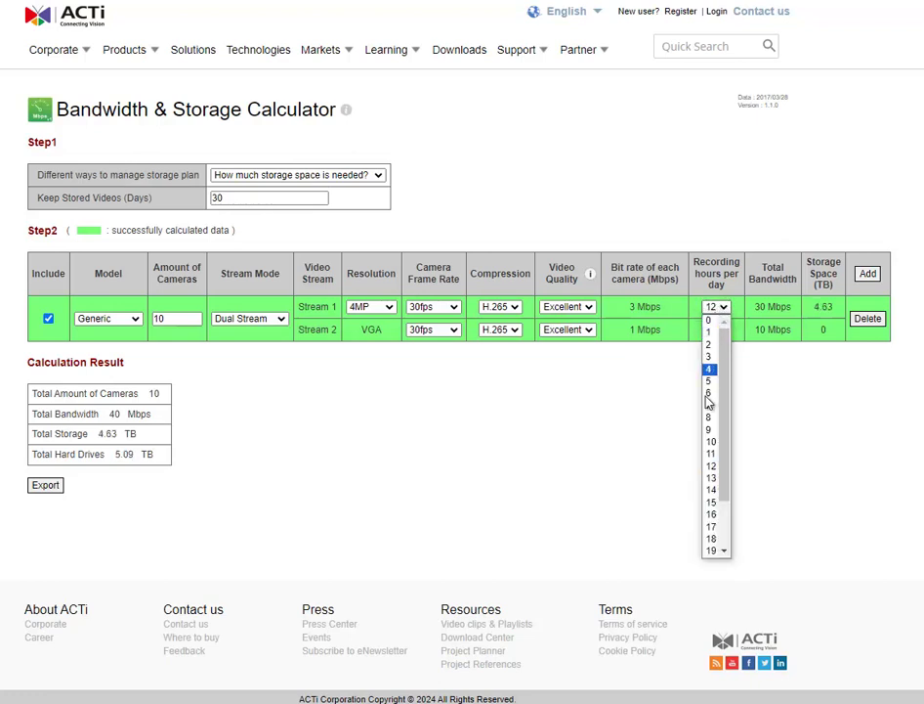
{"action": "scroll", "coordinate": [711, 402], "scroll_direction": "down", "scroll_amount": 2}
{"action": "left_click", "coordinate": [710, 552]}
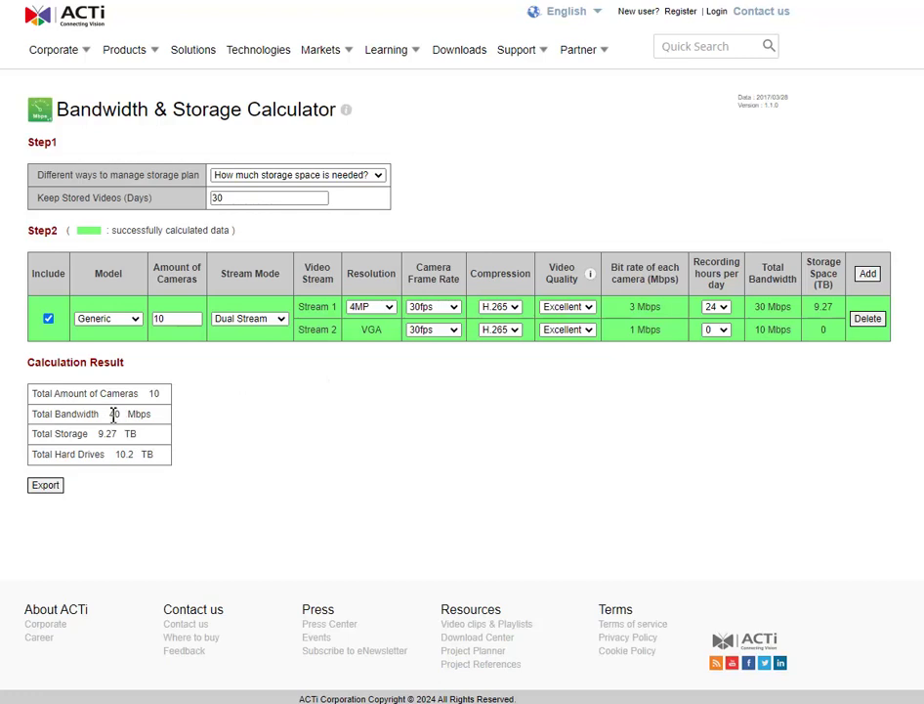
- Review the total bandwidth, total storage and total hard drives in the calculation result
{"action": "left_click_drag", "start_coordinate": [114, 414], "coordinate": [158, 418]}
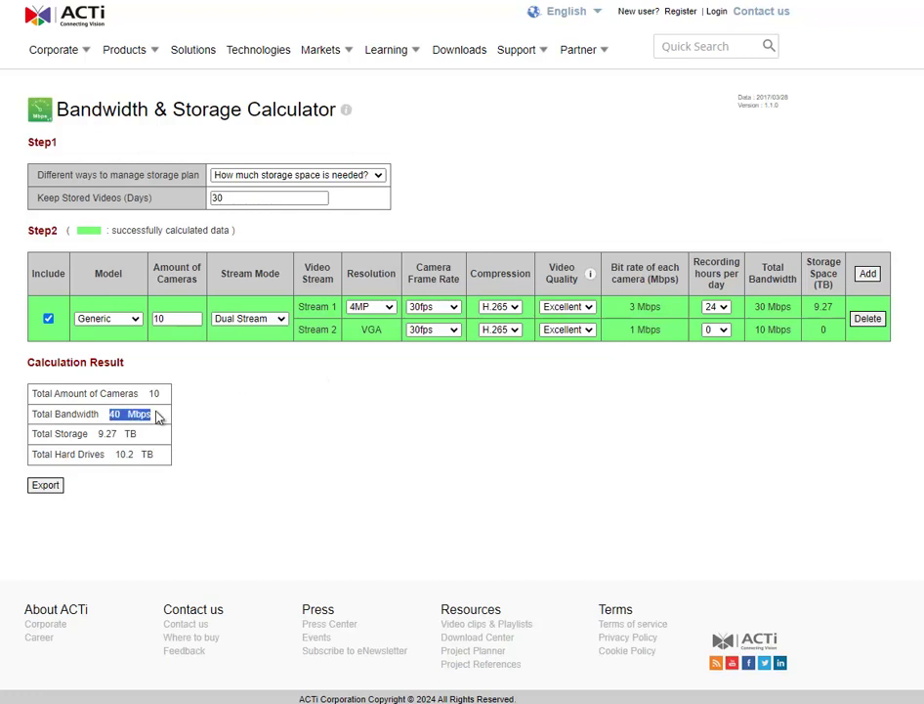
{"action": "left_click", "coordinate": [154, 413]}
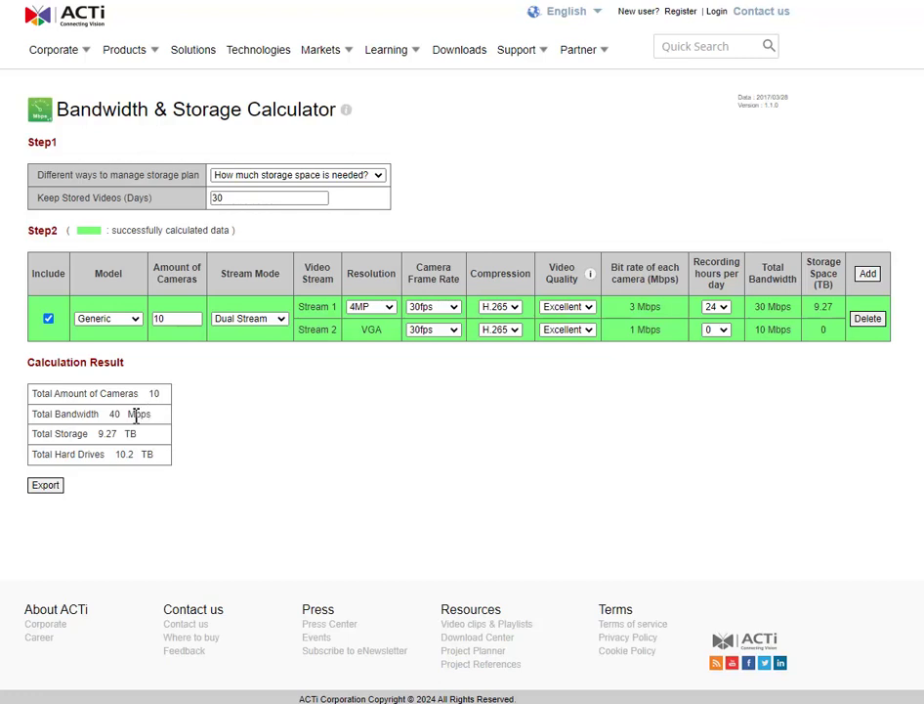
{"action": "left_click_drag", "start_coordinate": [117, 453], "coordinate": [156, 459]}
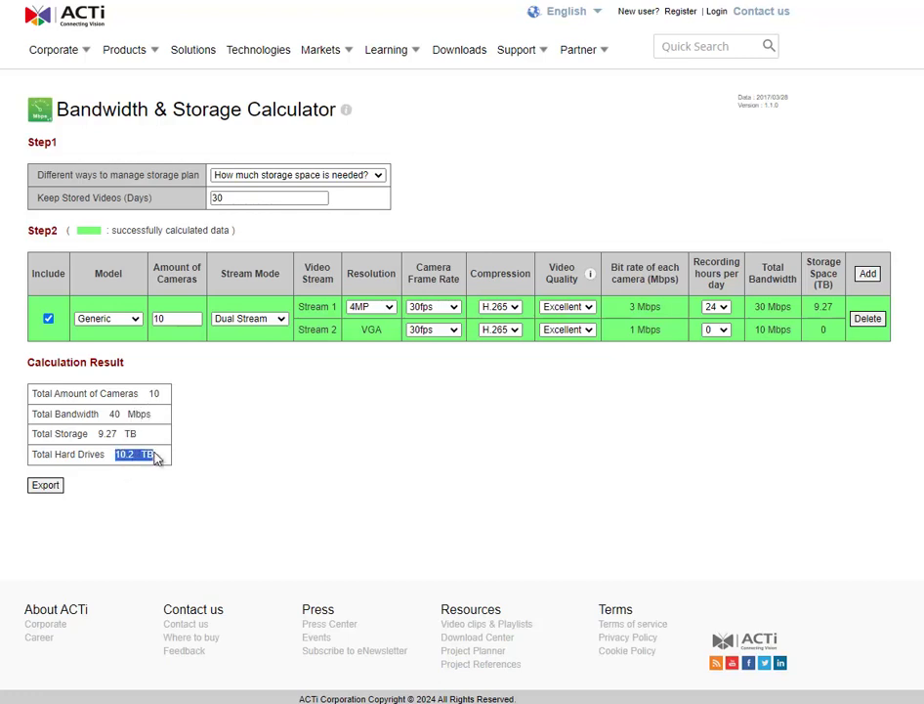
{"action": "left_click", "coordinate": [106, 436]}
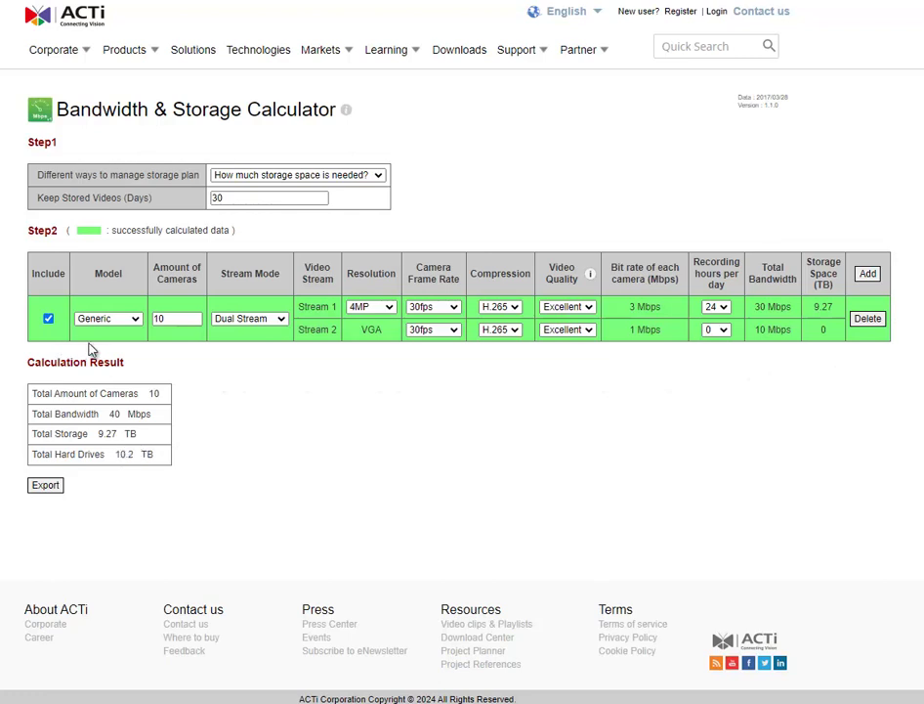
- Add a second camera row to the calculation table
{"action": "left_click", "coordinate": [868, 276]}
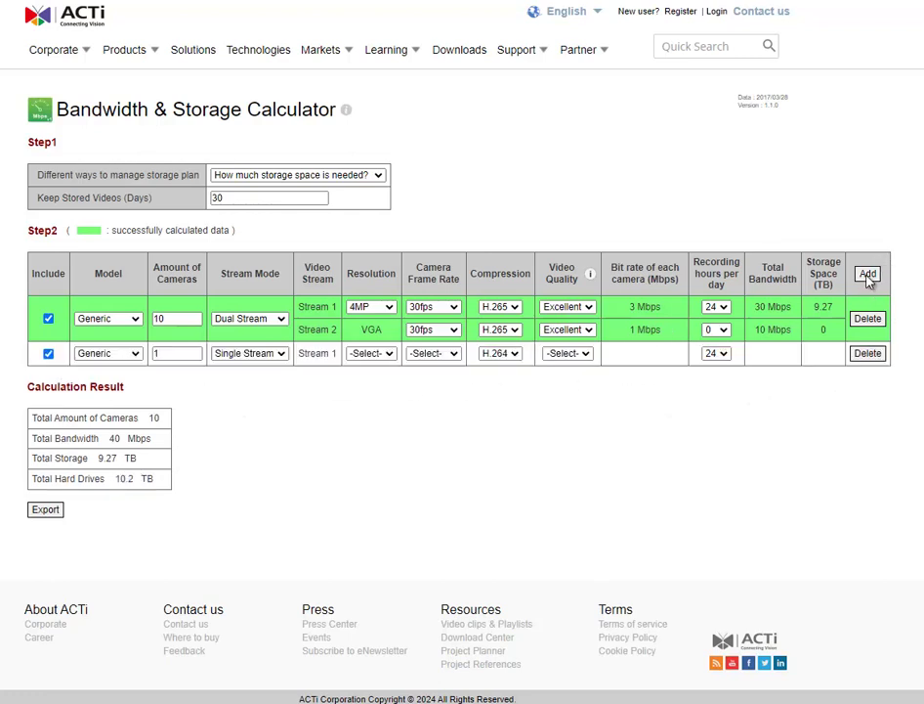
- Set the second camera row to 10 generic dual-stream cameras with 2MP resolution for Stream 1
{"action": "left_click", "coordinate": [178, 350]}
{"action": "left_click", "coordinate": [257, 354]}
{"action": "left_click", "coordinate": [258, 377]}
{"action": "left_click", "coordinate": [380, 353]}
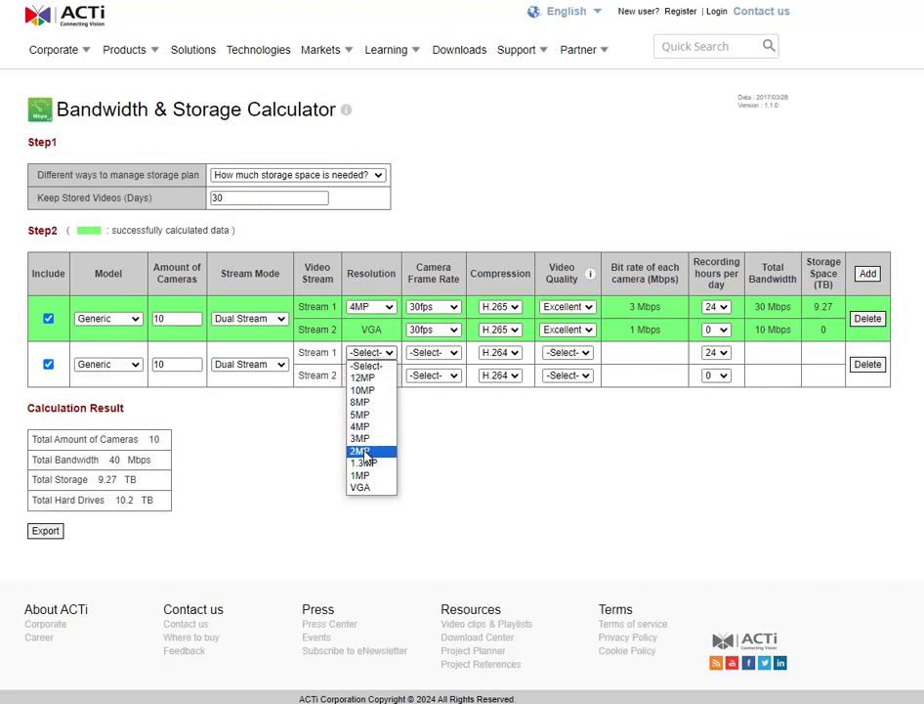
{"action": "left_click", "coordinate": [362, 452]}
- Set both streams of the second camera row to 30fps and H.265 compression
{"action": "left_click", "coordinate": [431, 353]}
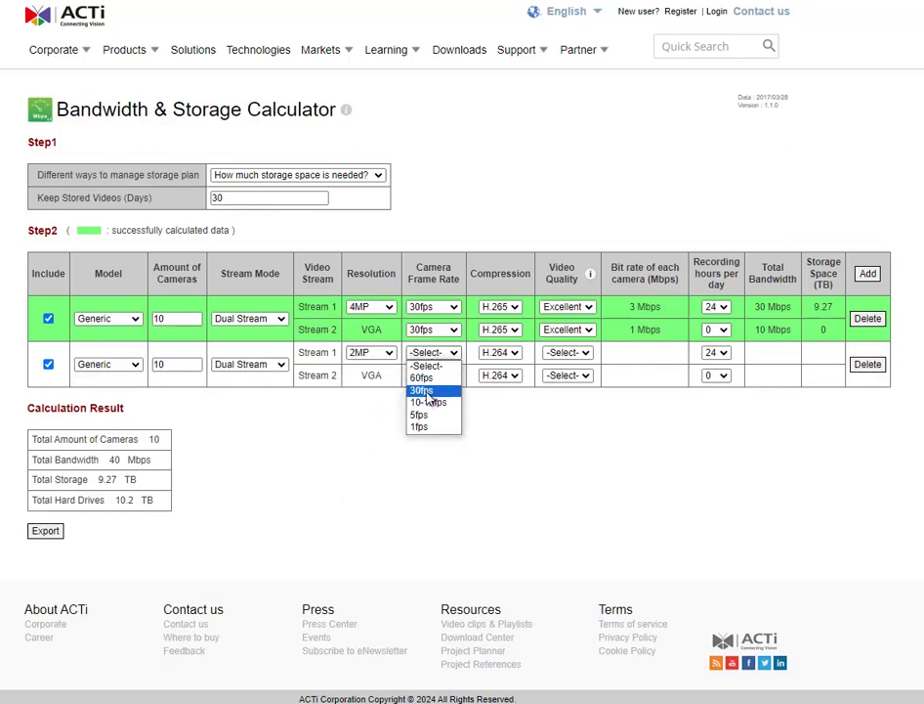
{"action": "left_click", "coordinate": [427, 391]}
{"action": "left_click", "coordinate": [430, 375]}
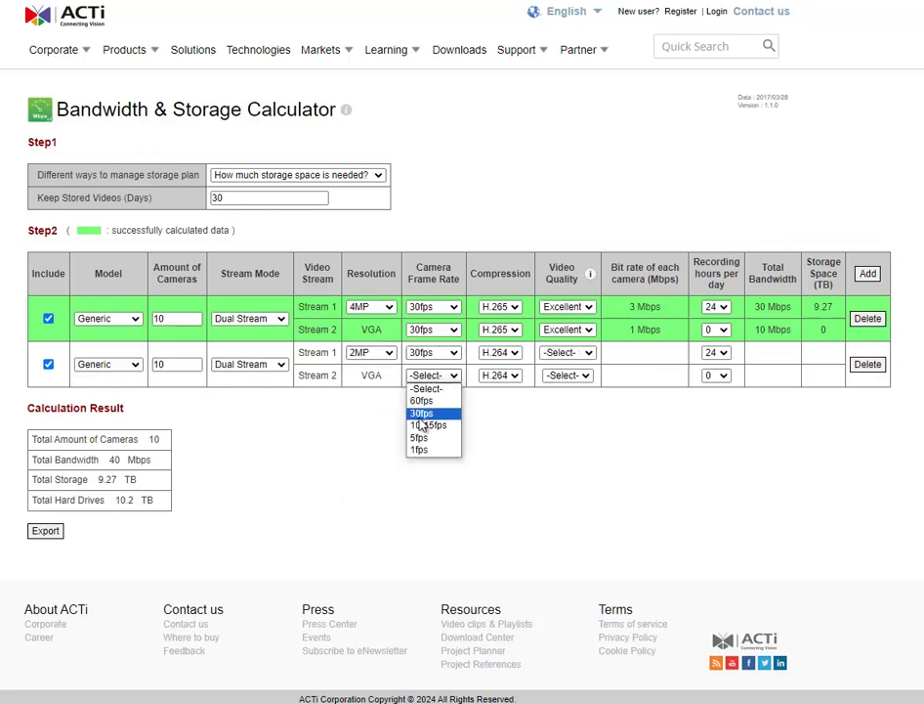
{"action": "left_click", "coordinate": [420, 414]}
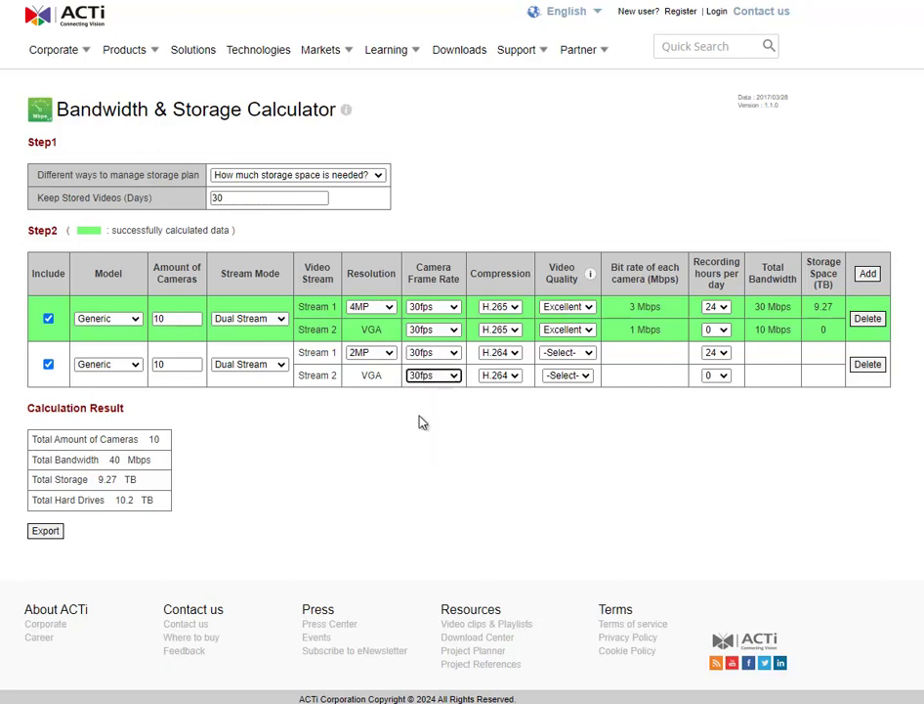
{"action": "left_click", "coordinate": [503, 353]}
{"action": "left_click", "coordinate": [502, 369]}
{"action": "left_click", "coordinate": [505, 377]}
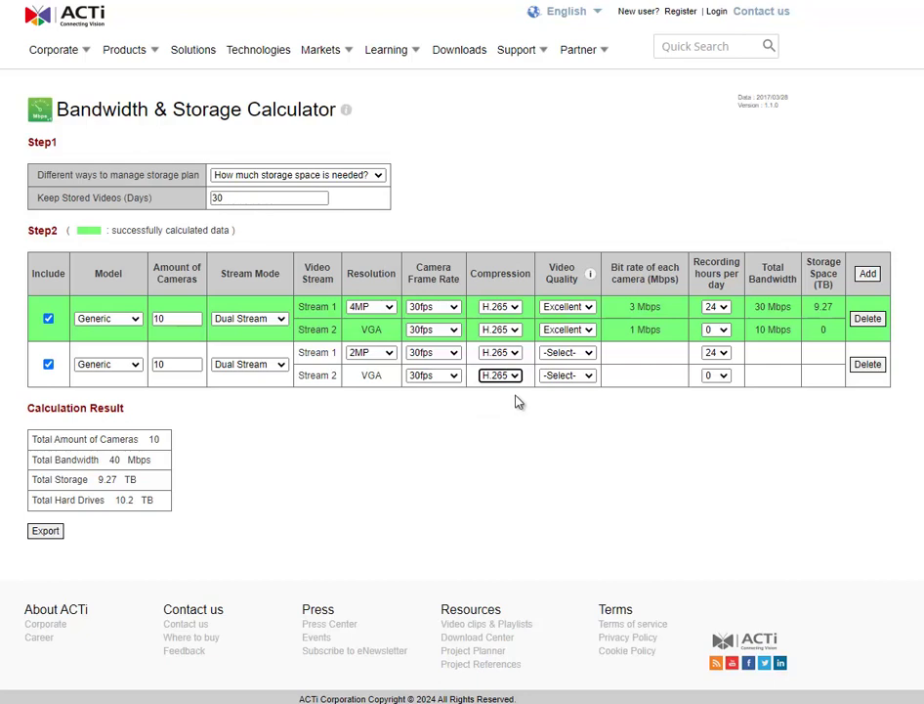
- Set the video quality of both streams in the second camera row to Good
{"action": "left_click", "coordinate": [559, 353]}
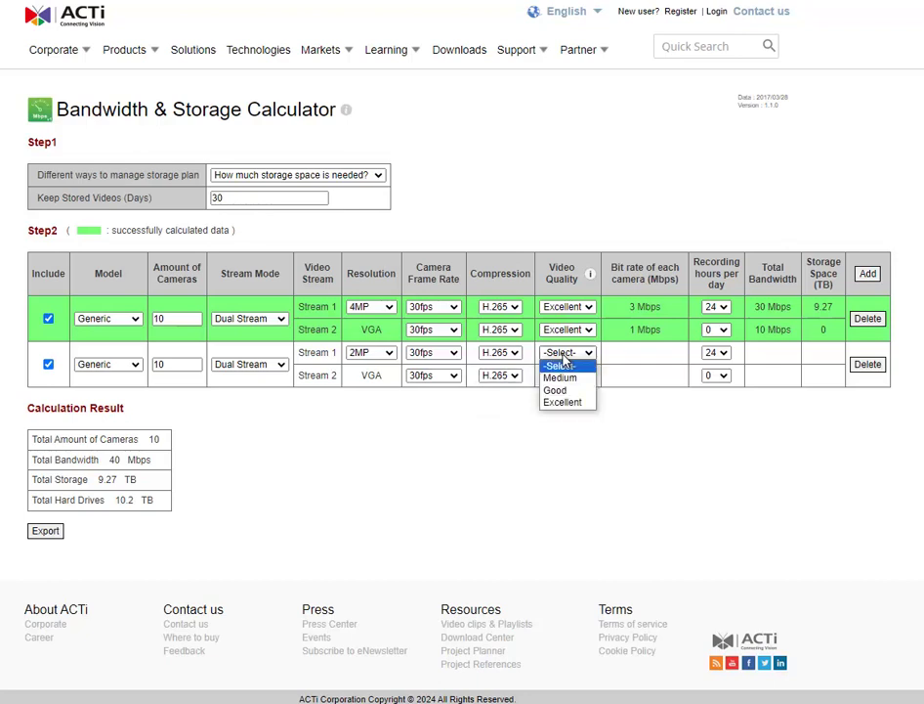
{"action": "left_click", "coordinate": [557, 390]}
{"action": "left_click", "coordinate": [570, 377]}
{"action": "left_click", "coordinate": [555, 399]}
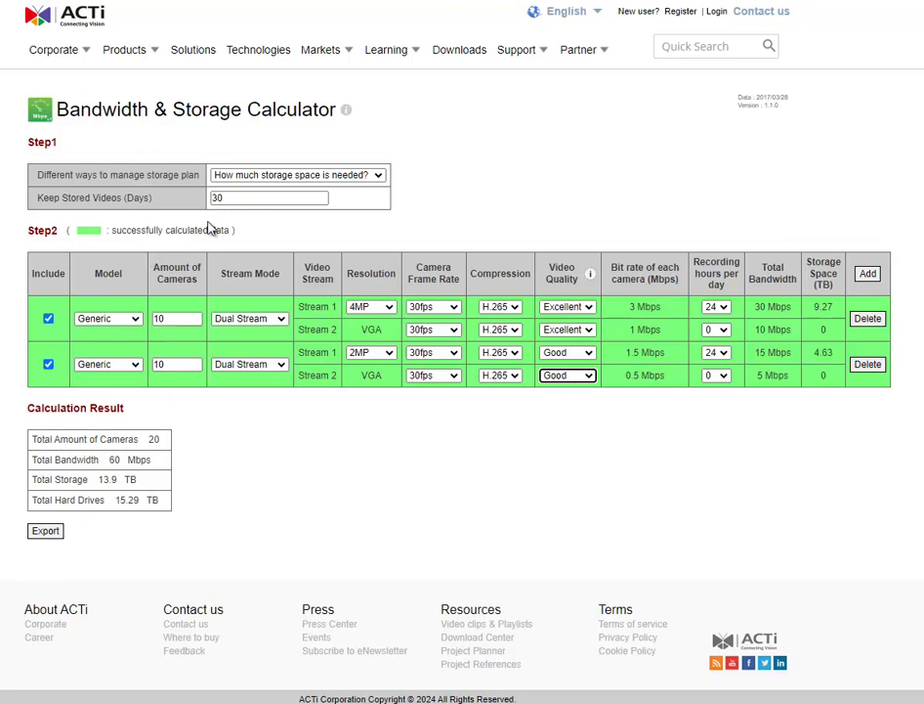
- Add a third camera row to the calculation table and choose the A77 model for it
{"action": "left_click", "coordinate": [868, 274]}
{"action": "left_click", "coordinate": [98, 399]}
{"action": "scroll", "coordinate": [78, 489], "scroll_direction": "down", "scroll_amount": 2}
{"action": "scroll", "coordinate": [79, 494], "scroll_direction": "down", "scroll_amount": 10}
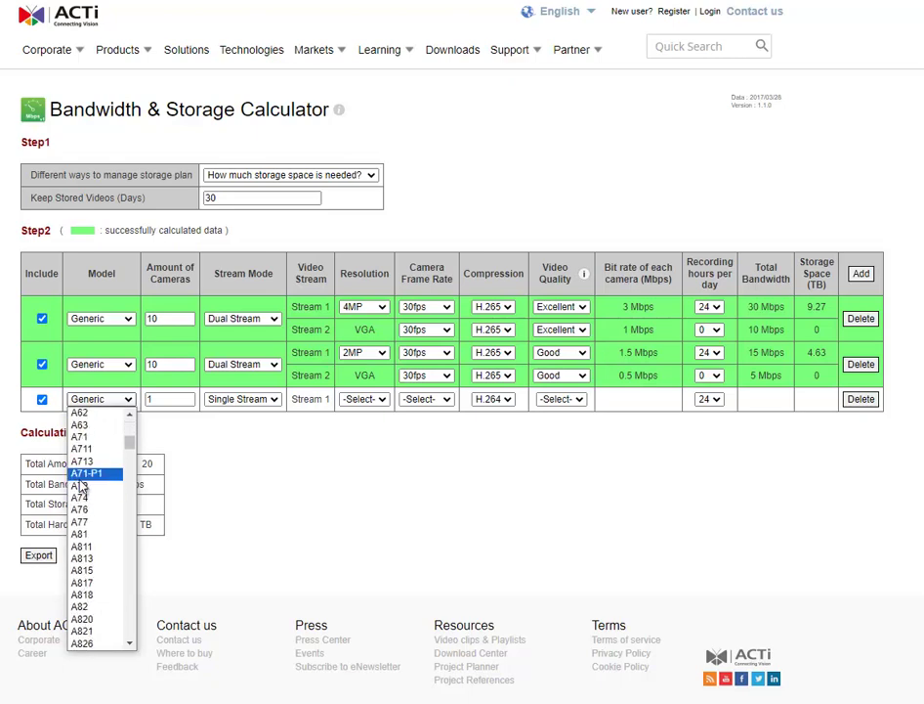
{"action": "left_click", "coordinate": [83, 522]}
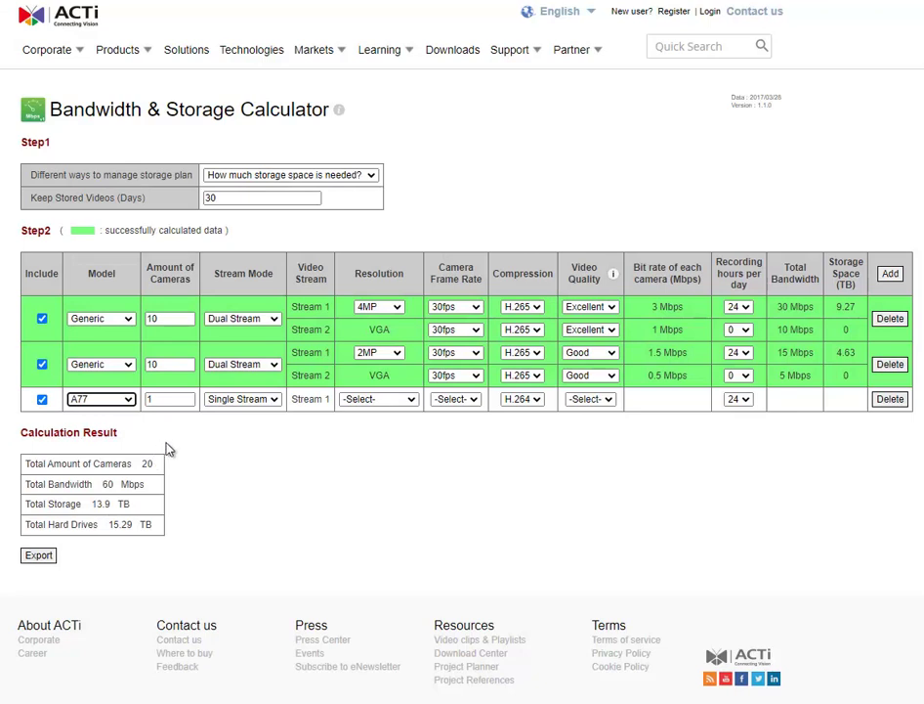
- Keep the A77 row on Single Stream and set its resolution to 2.1 MP, 1080P
{"action": "left_click", "coordinate": [244, 399]}
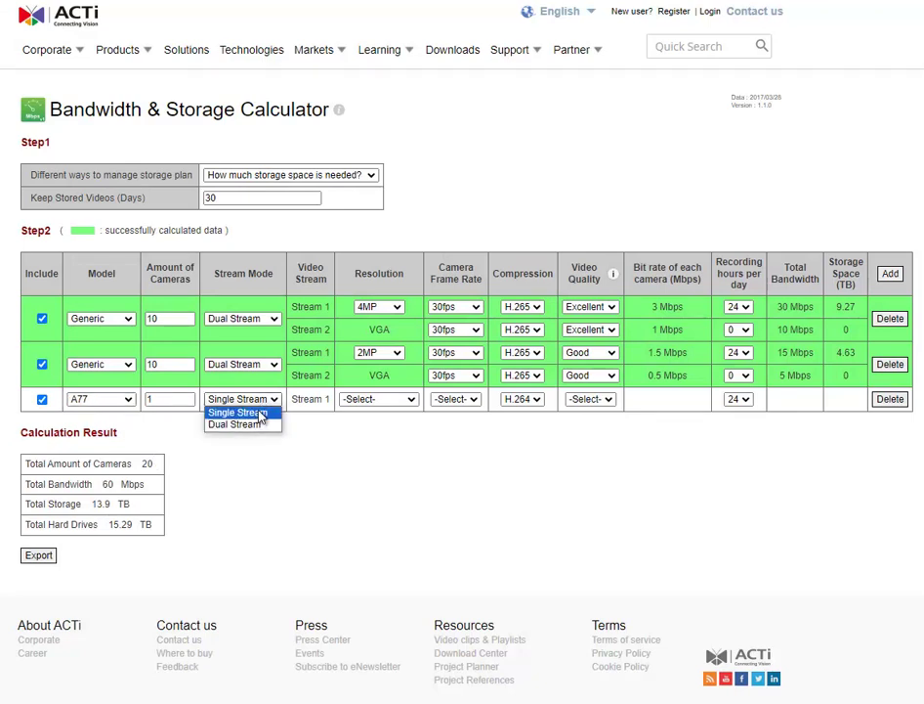
{"action": "left_click", "coordinate": [260, 415]}
{"action": "left_click", "coordinate": [399, 401]}
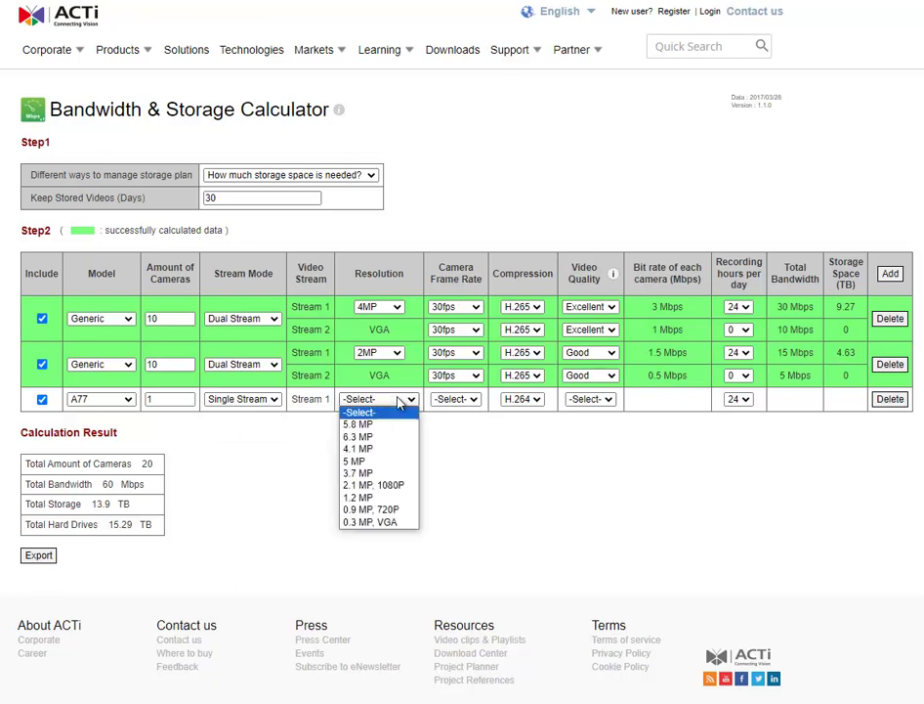
{"action": "left_click", "coordinate": [358, 488]}
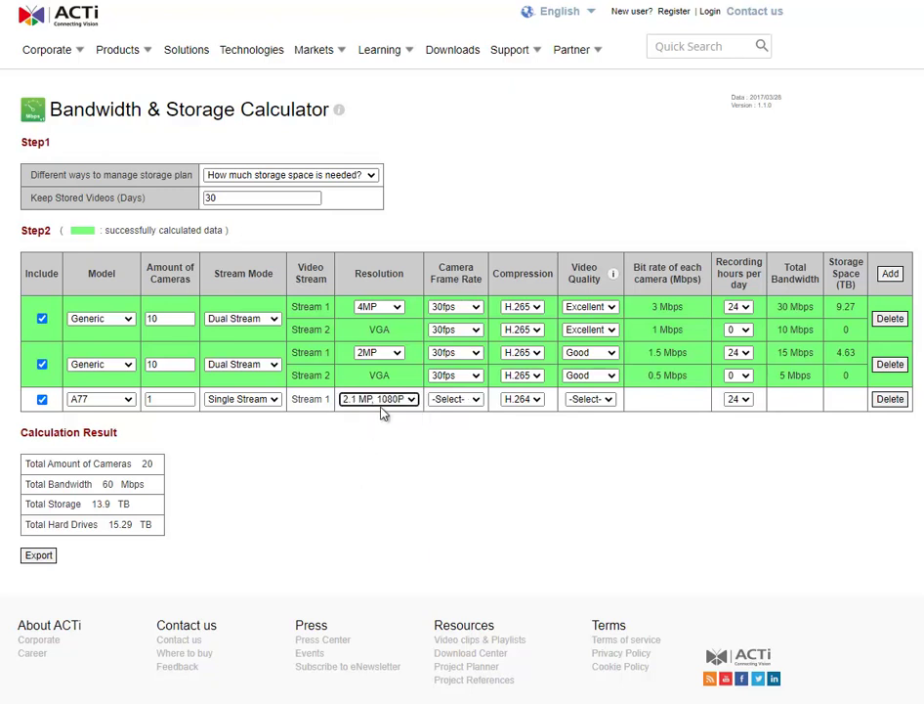
- Configure the A77 stream with 30fps, H.265 compression and Excellent video quality
{"action": "left_click", "coordinate": [459, 401]}
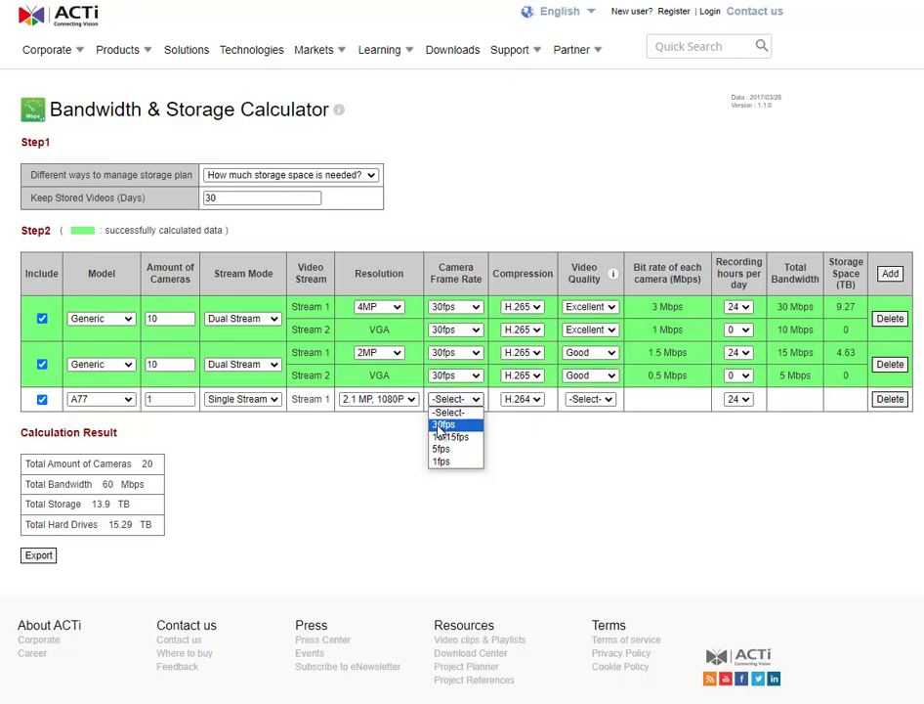
{"action": "left_click", "coordinate": [442, 430]}
{"action": "left_click", "coordinate": [518, 400]}
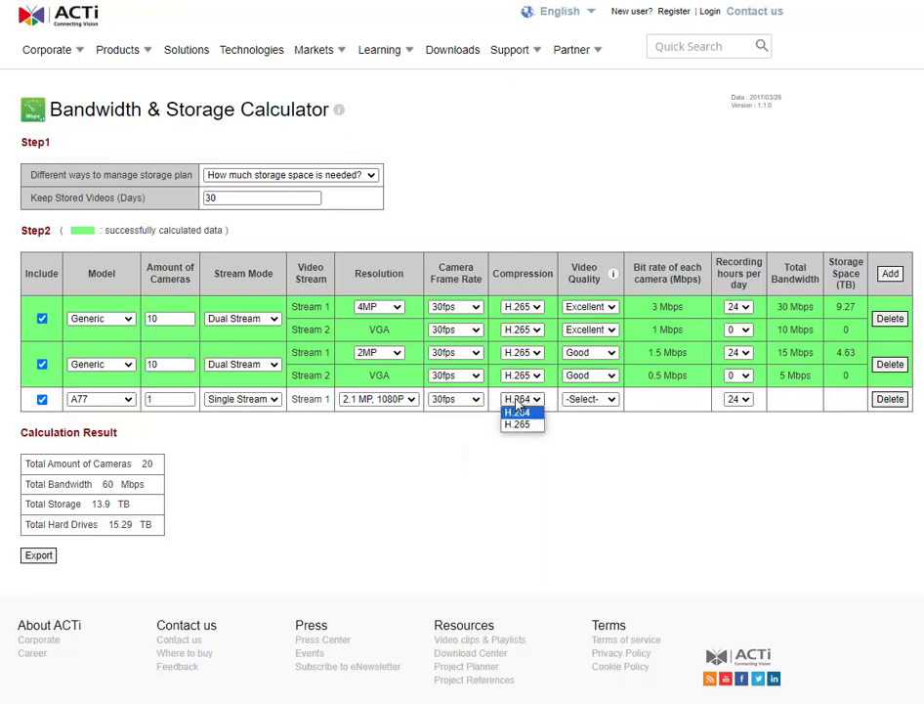
{"action": "left_click", "coordinate": [523, 424]}
{"action": "left_click", "coordinate": [591, 400]}
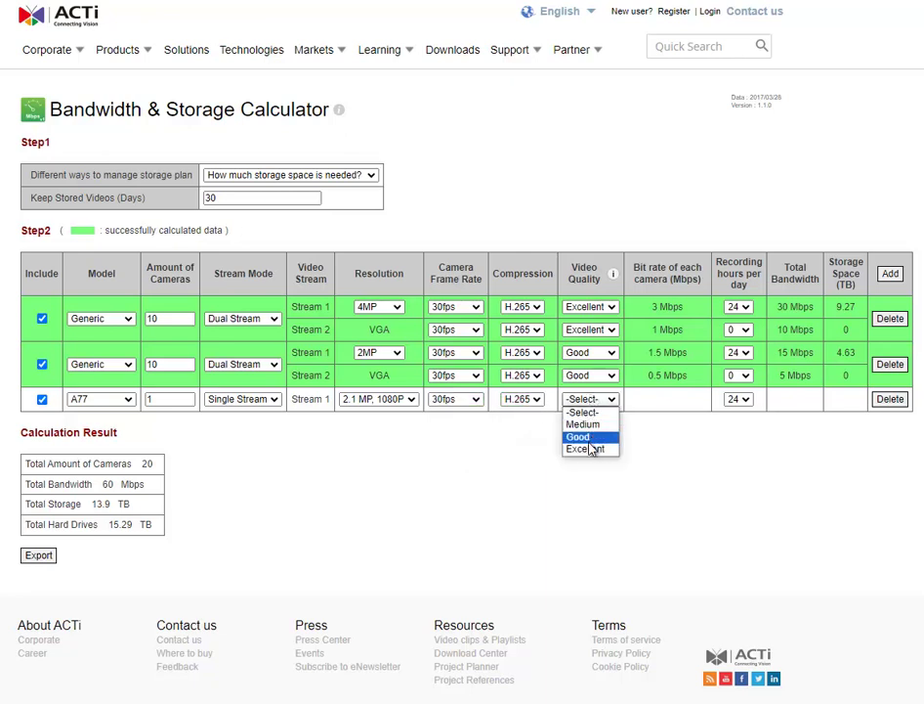
{"action": "left_click", "coordinate": [591, 448]}
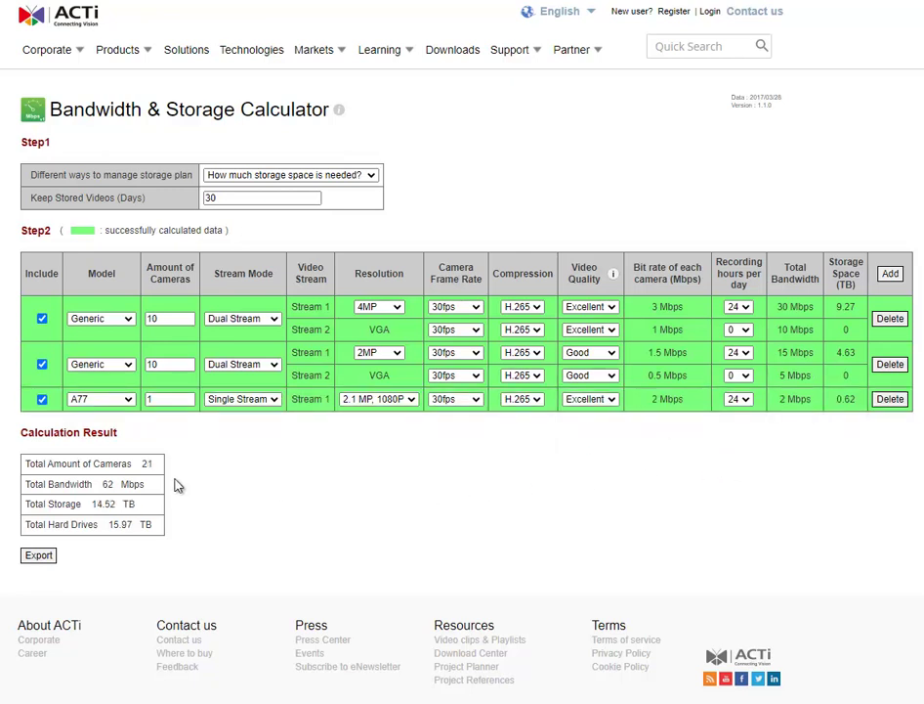
- Set the amount of A77 cameras to 50 and delete the 2MP generic camera row
{"action": "left_click", "coordinate": [166, 399]}
{"action": "type", "text": "50"}
{"action": "left_click", "coordinate": [243, 463]}
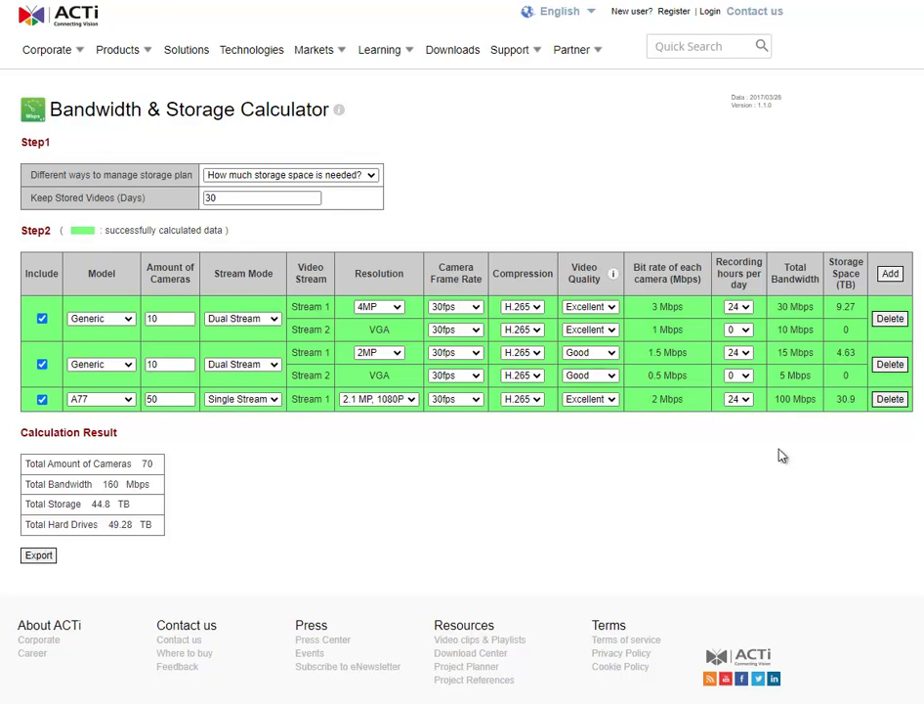
{"action": "left_click", "coordinate": [891, 364]}
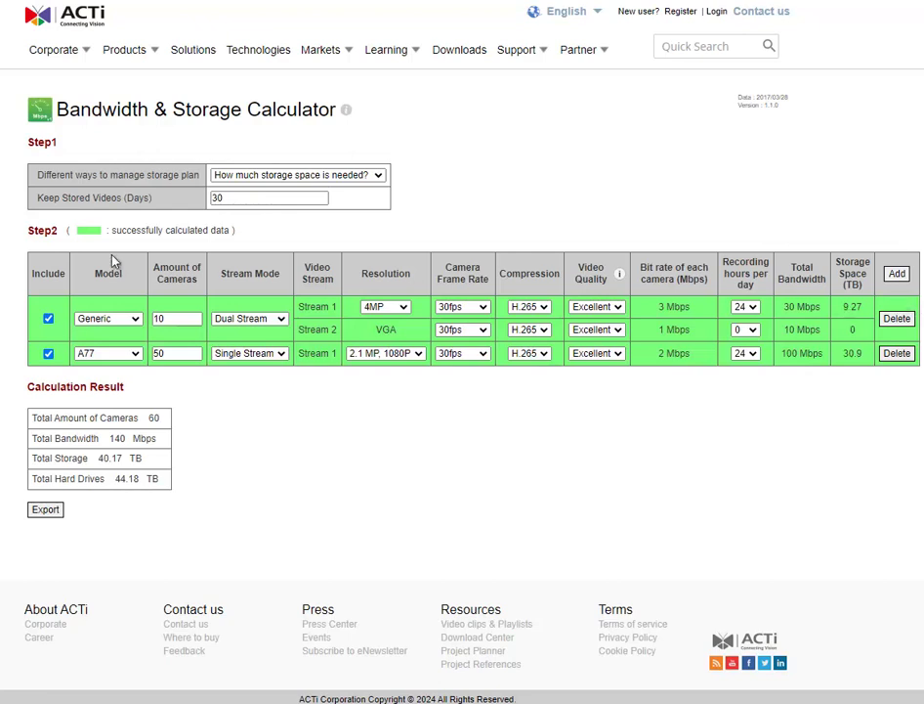
- Switch the storage plan to "How many days can video be stored?" and set the total hard drives to 30 TB
{"action": "left_click", "coordinate": [288, 176]}
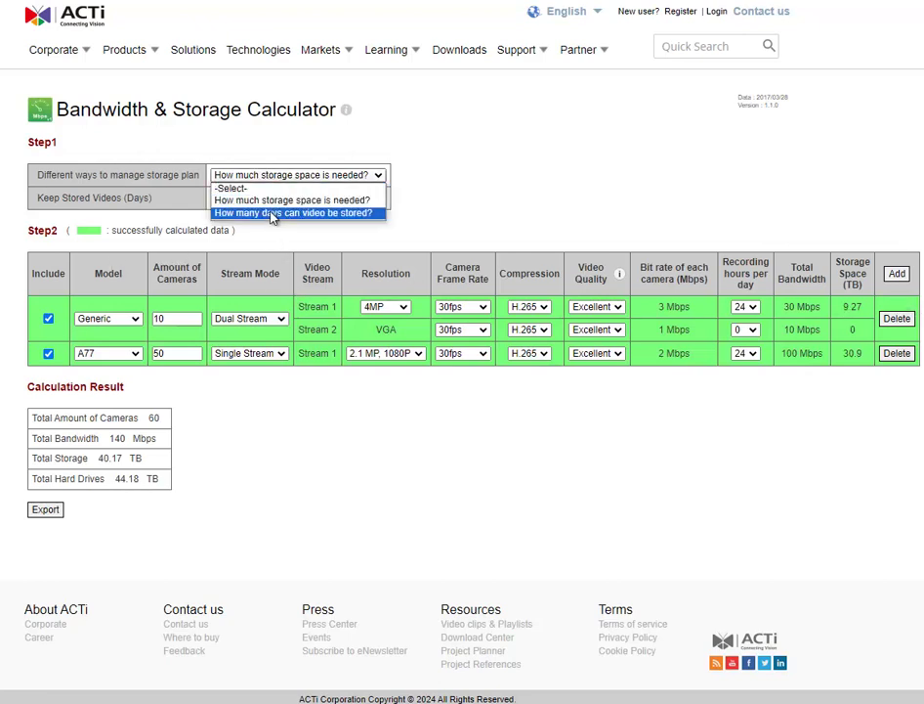
{"action": "left_click", "coordinate": [269, 214]}
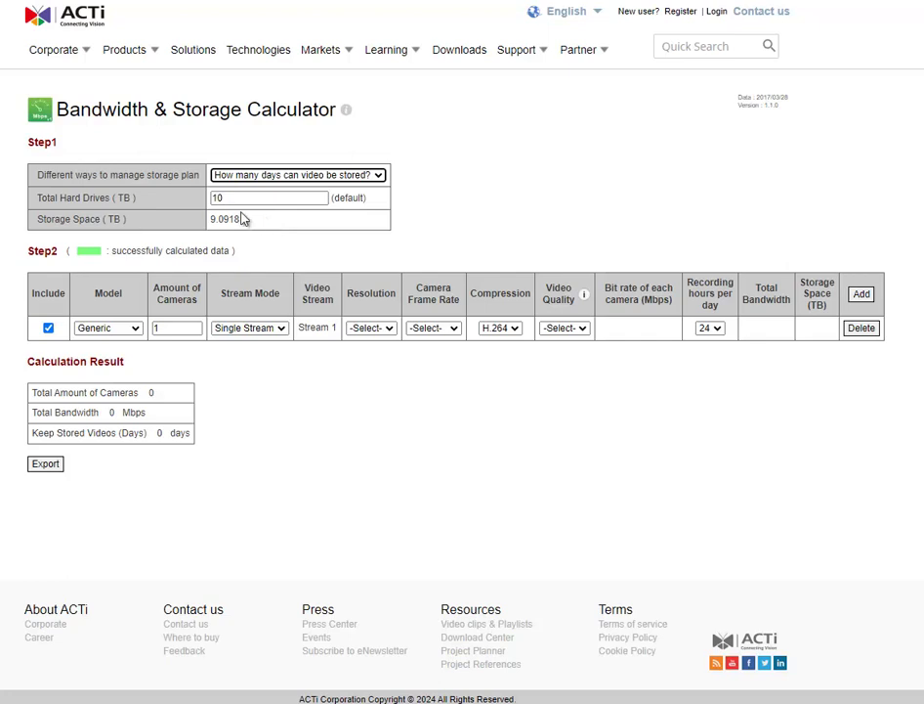
{"action": "left_click", "coordinate": [247, 198]}
{"action": "left_click_drag", "start_coordinate": [228, 193], "coordinate": [199, 194]}
{"action": "type", "text": "5"}
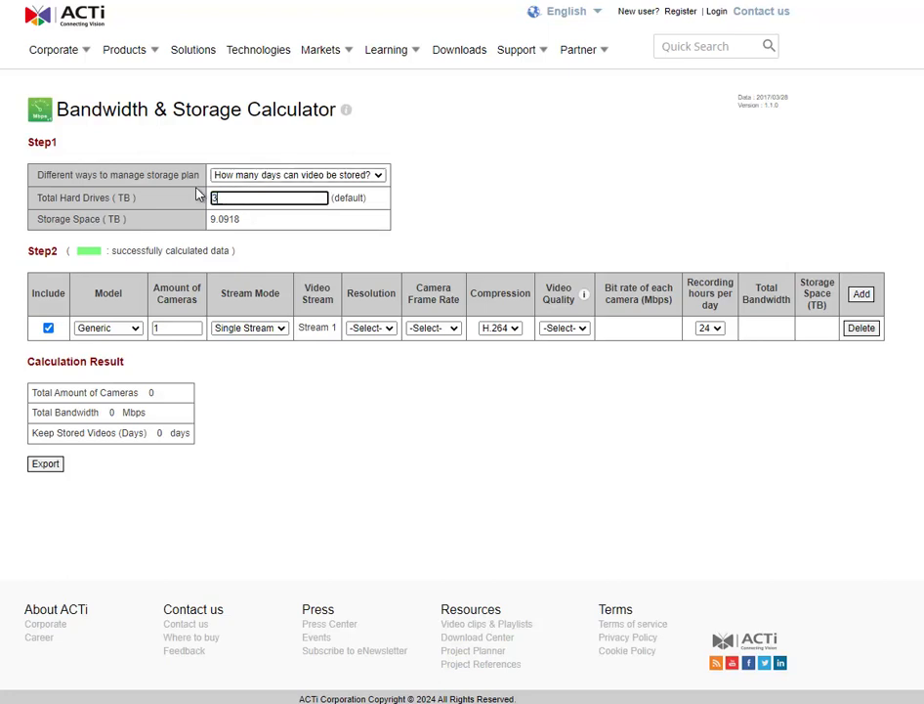
{"action": "type", "text": "0"}
{"action": "left_click", "coordinate": [747, 149]}
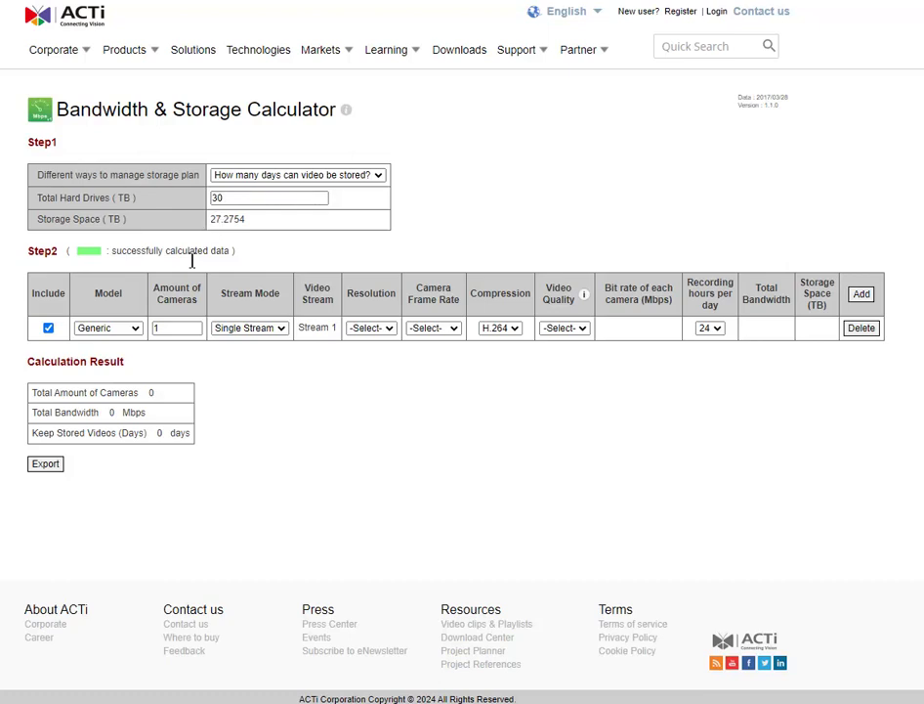
- Set the camera row to 50 generic dual-stream cameras with 4MP resolution for Stream 1
{"action": "left_click", "coordinate": [178, 327]}
{"action": "type", "text": "50"}
{"action": "left_click", "coordinate": [242, 330]}
{"action": "left_click", "coordinate": [249, 352]}
{"action": "left_click", "coordinate": [372, 326]}
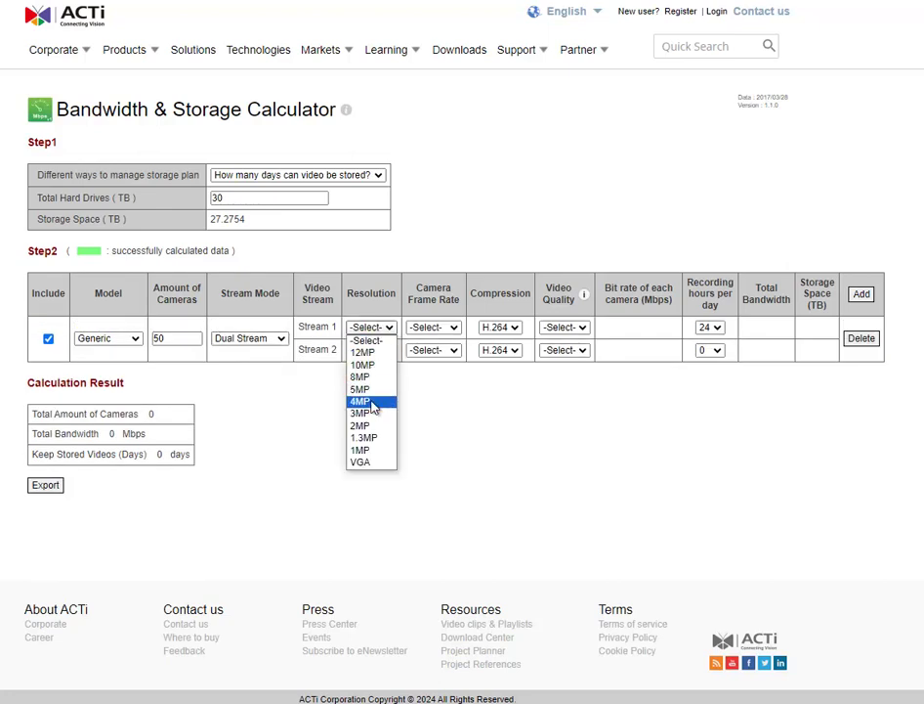
{"action": "left_click", "coordinate": [362, 401]}
- Set the camera frame rate of both streams to 30fps
{"action": "left_click", "coordinate": [436, 330]}
{"action": "left_click", "coordinate": [428, 365]}
{"action": "left_click", "coordinate": [446, 351]}
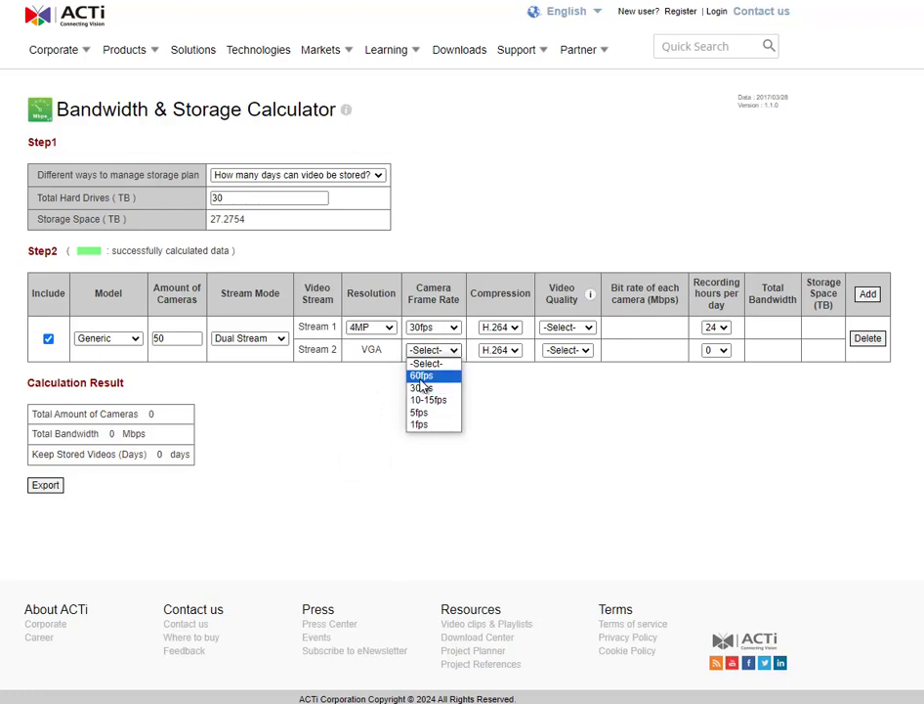
{"action": "left_click", "coordinate": [422, 388]}
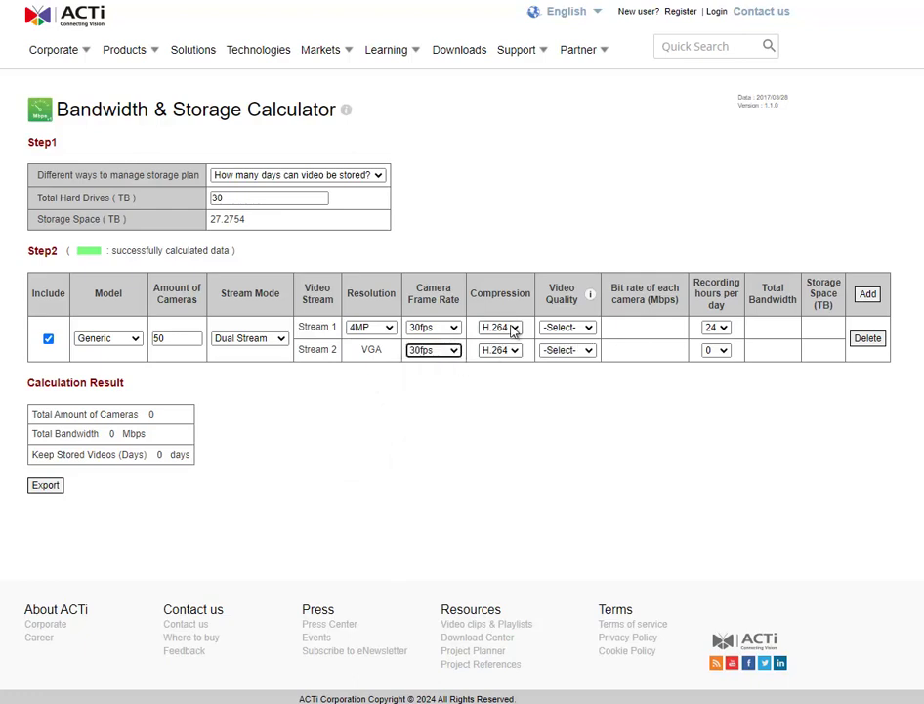
- Set the video quality of both H.264 streams to Excellent to calculate the storage days
{"action": "left_click", "coordinate": [572, 330]}
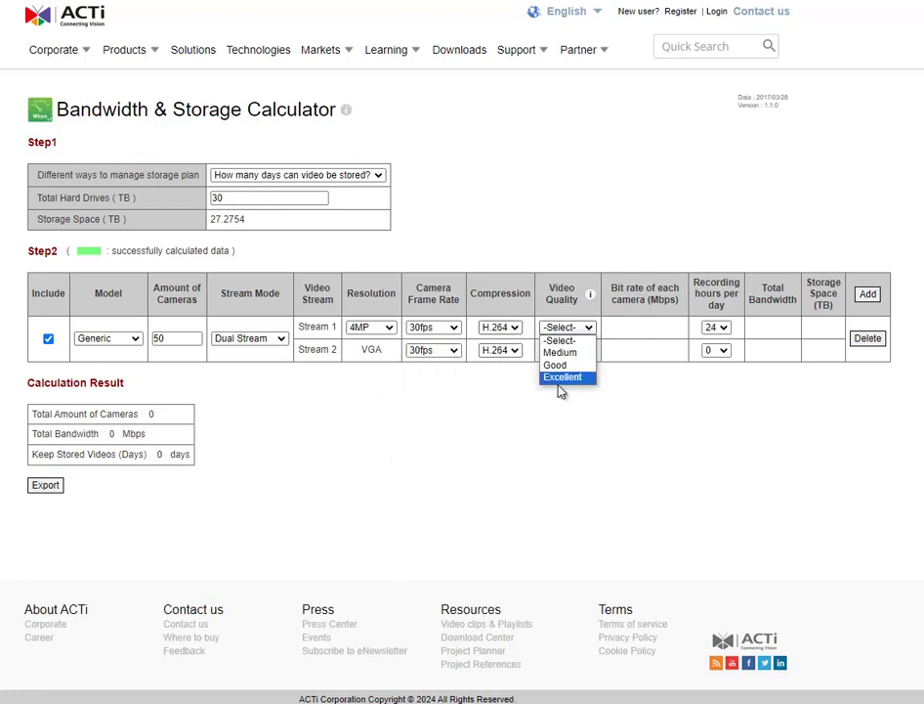
{"action": "left_click", "coordinate": [564, 376]}
{"action": "left_click", "coordinate": [565, 352]}
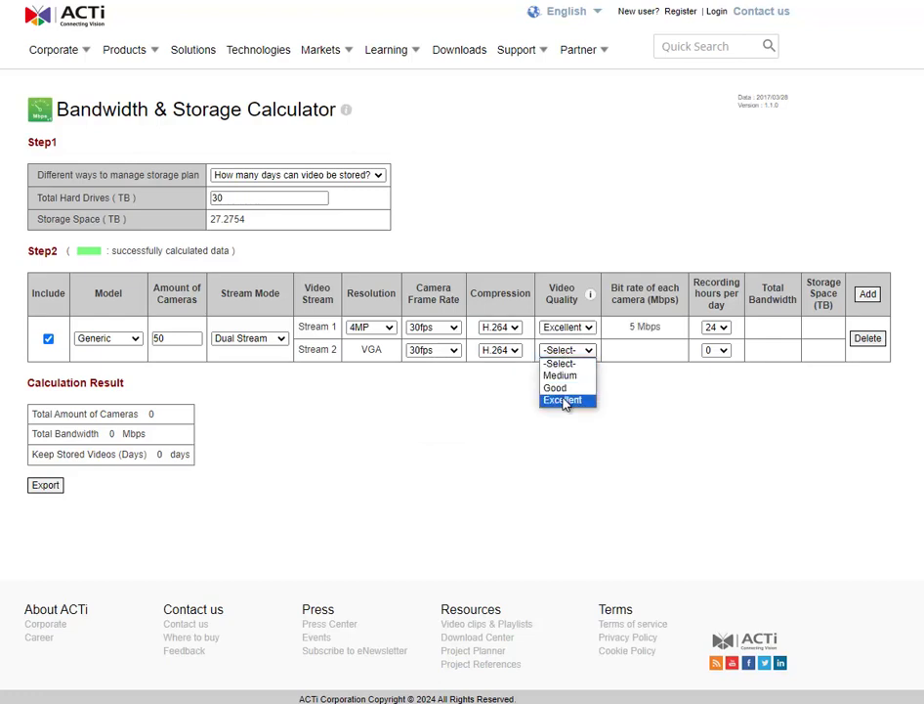
{"action": "left_click", "coordinate": [510, 400]}
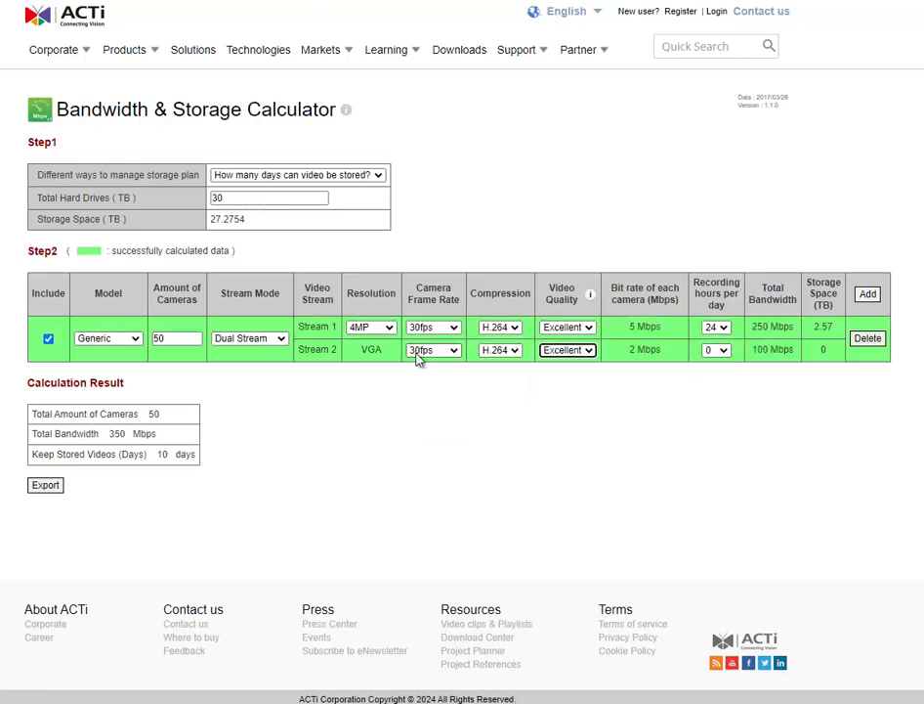
{"action": "left_click", "coordinate": [316, 403]}
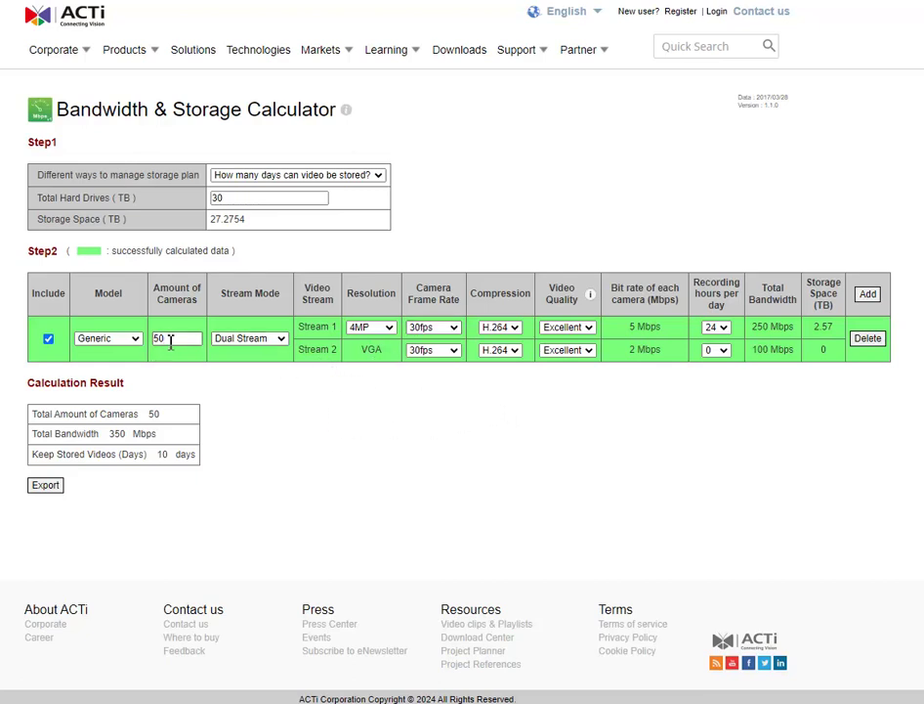
- Raise the total hard drives to 60 TB and recalculate
{"action": "left_click", "coordinate": [223, 199]}
{"action": "left_click", "coordinate": [217, 198]}
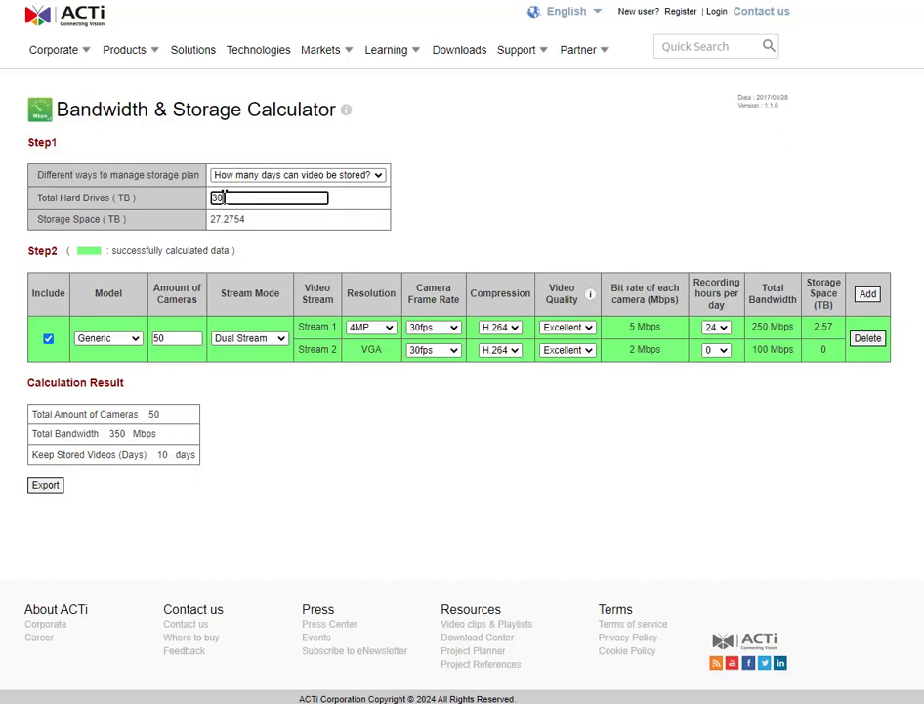
{"action": "key", "text": "BackSpace"}
{"action": "left_click", "coordinate": [652, 225]}
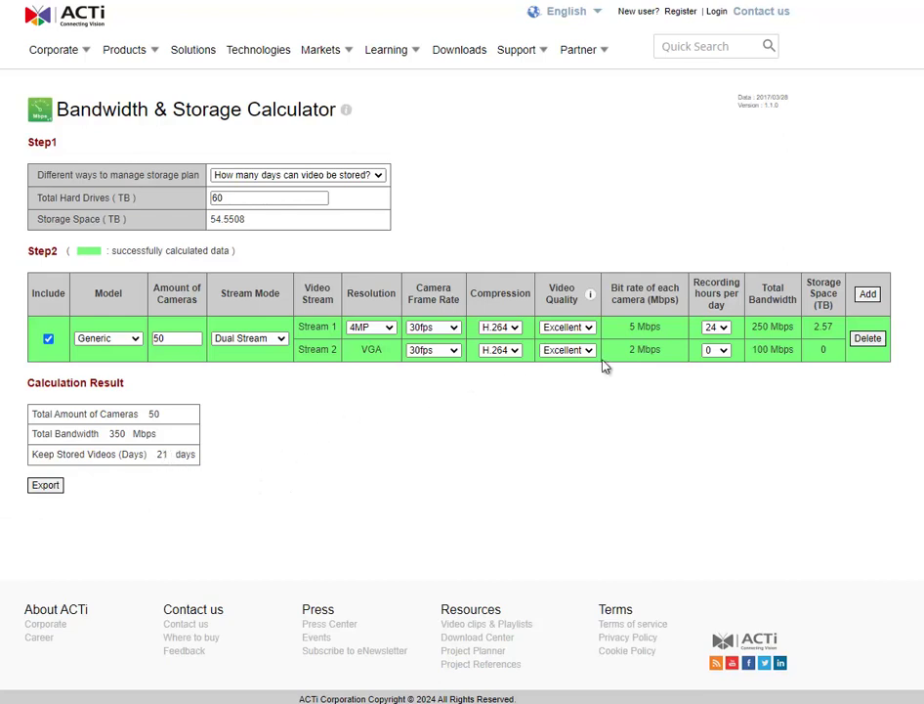
- Change the compression of Stream 1 and Stream 2 to H.265
{"action": "left_click", "coordinate": [502, 328]}
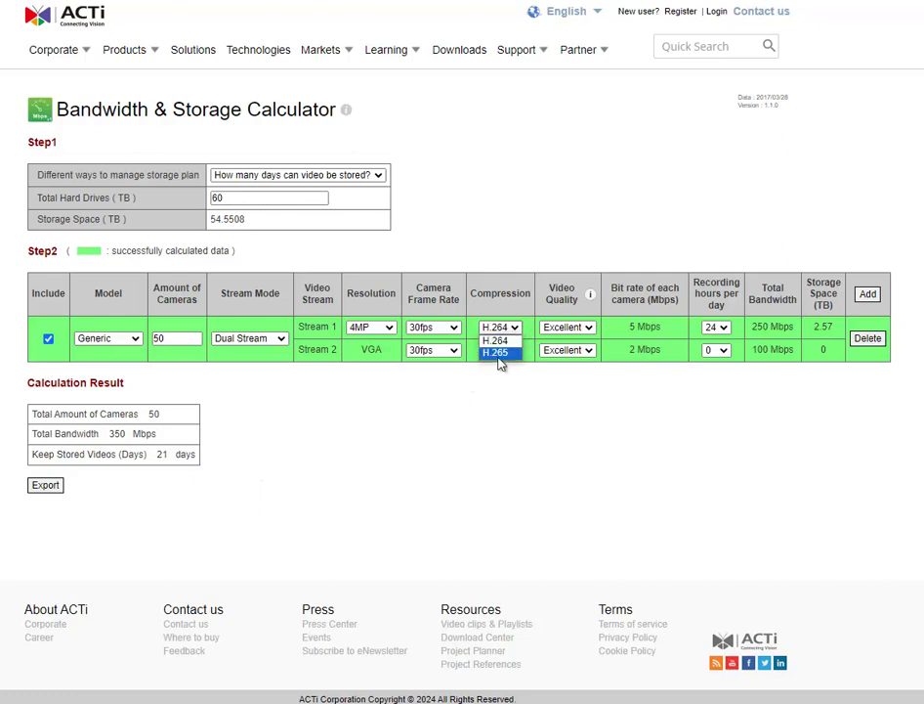
{"action": "left_click", "coordinate": [499, 355]}
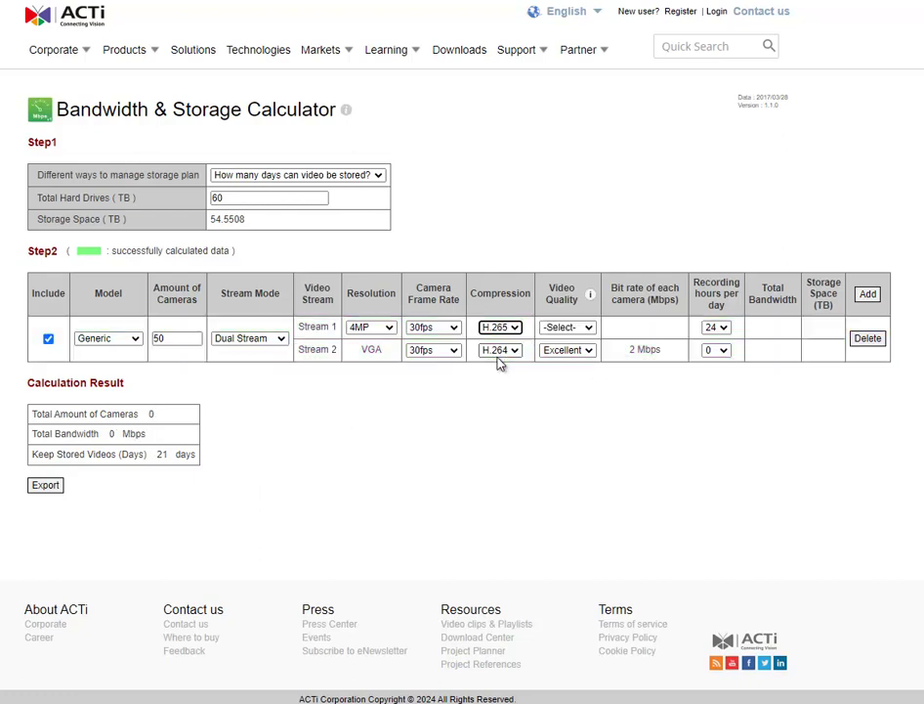
{"action": "left_click", "coordinate": [500, 354]}
{"action": "left_click", "coordinate": [500, 376]}
- Set the video quality of both H.265 streams to Excellent and check how many days of video can be kept
{"action": "left_click", "coordinate": [566, 326]}
{"action": "left_click", "coordinate": [561, 380]}
{"action": "left_click", "coordinate": [567, 349]}
{"action": "left_click", "coordinate": [566, 395]}
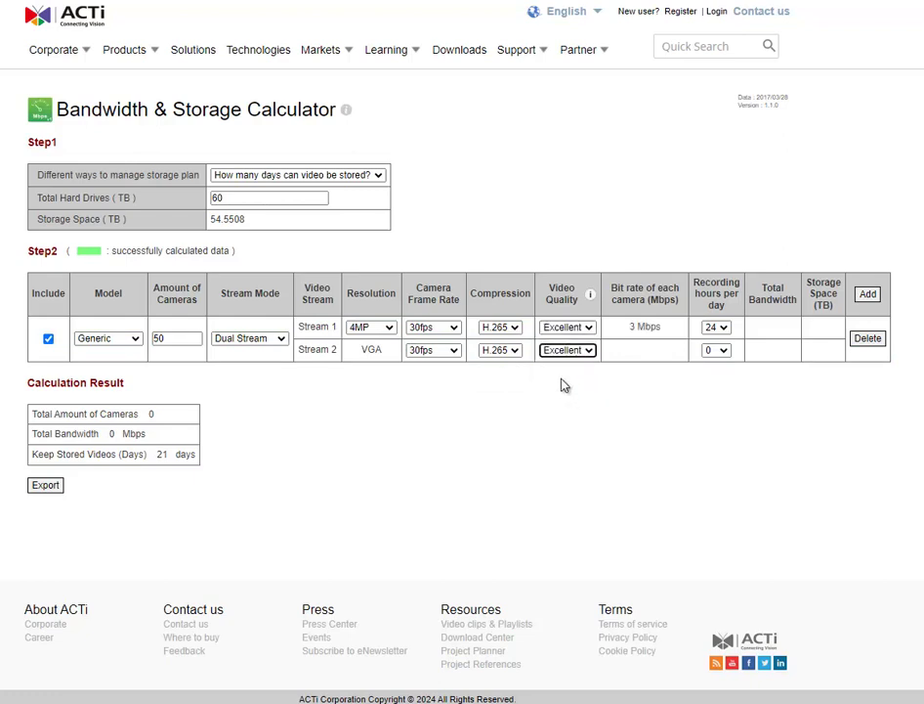
{"action": "left_click", "coordinate": [547, 390]}
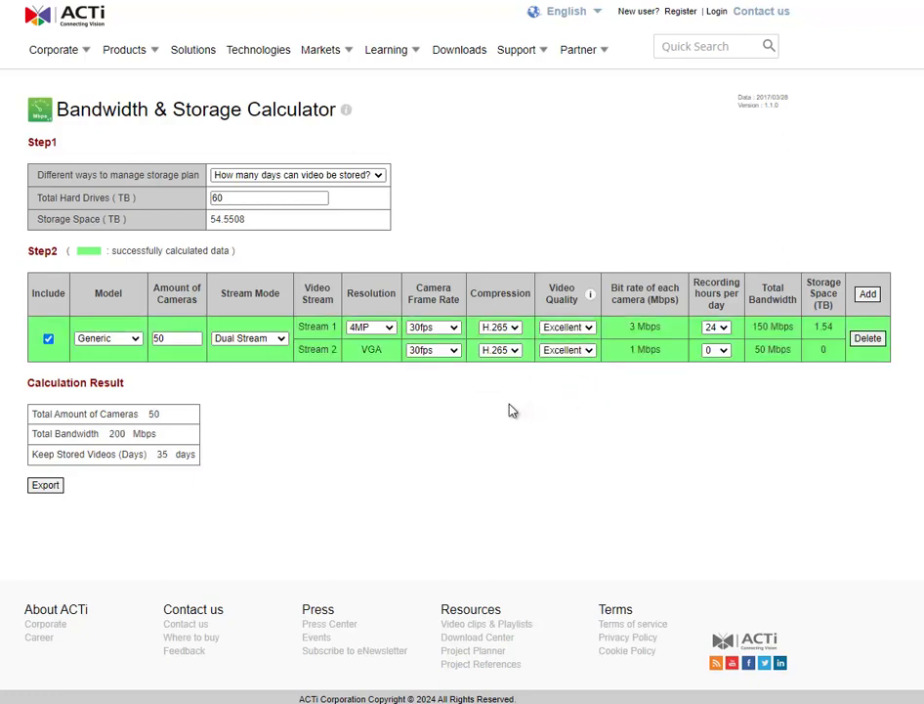
{"action": "left_click_drag", "start_coordinate": [161, 455], "coordinate": [200, 458]}
{"action": "left_click", "coordinate": [352, 457]}
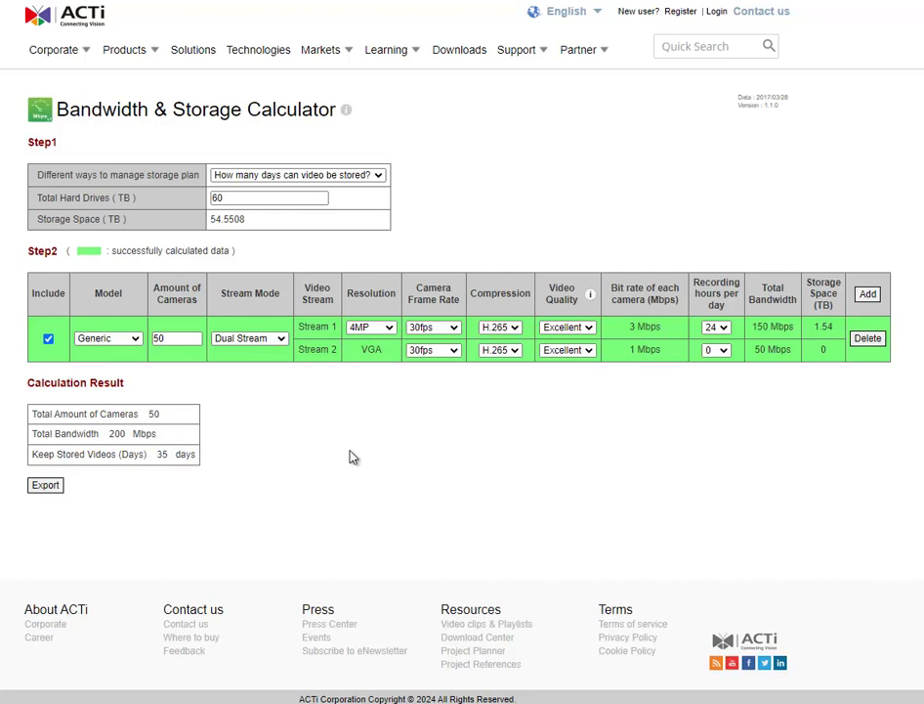